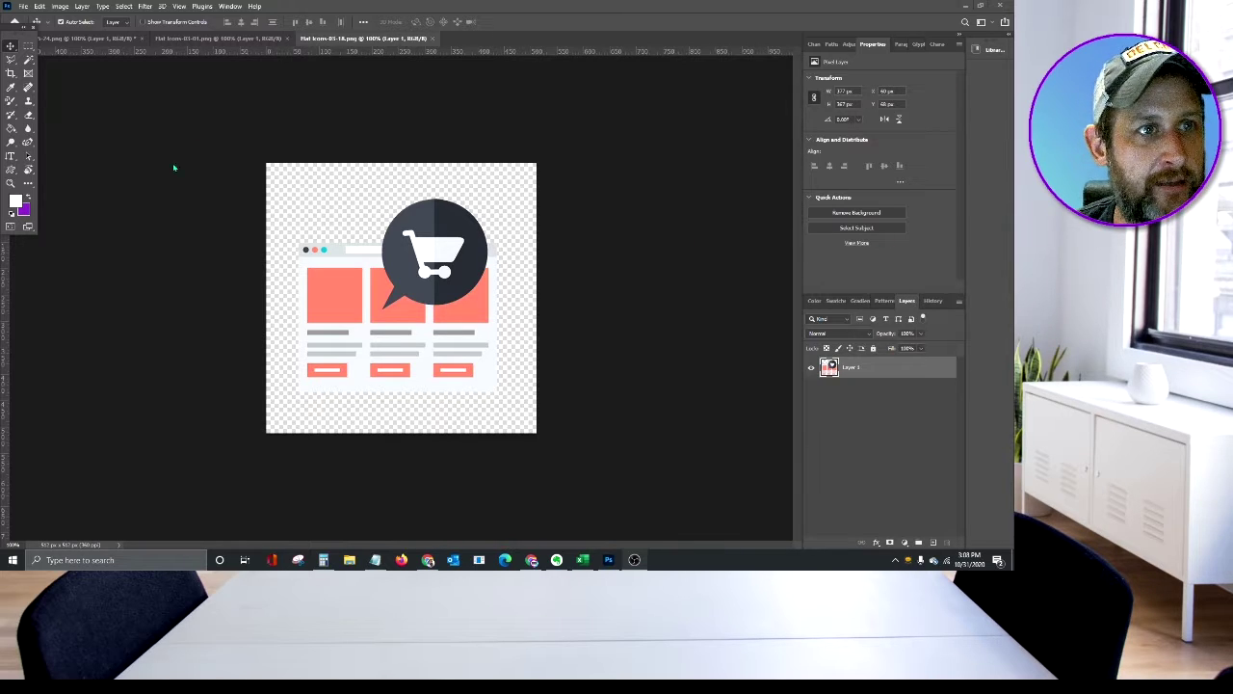
# - Look through the three open icon images and return to the shopping-cart image
pyautogui.click(169, 38)
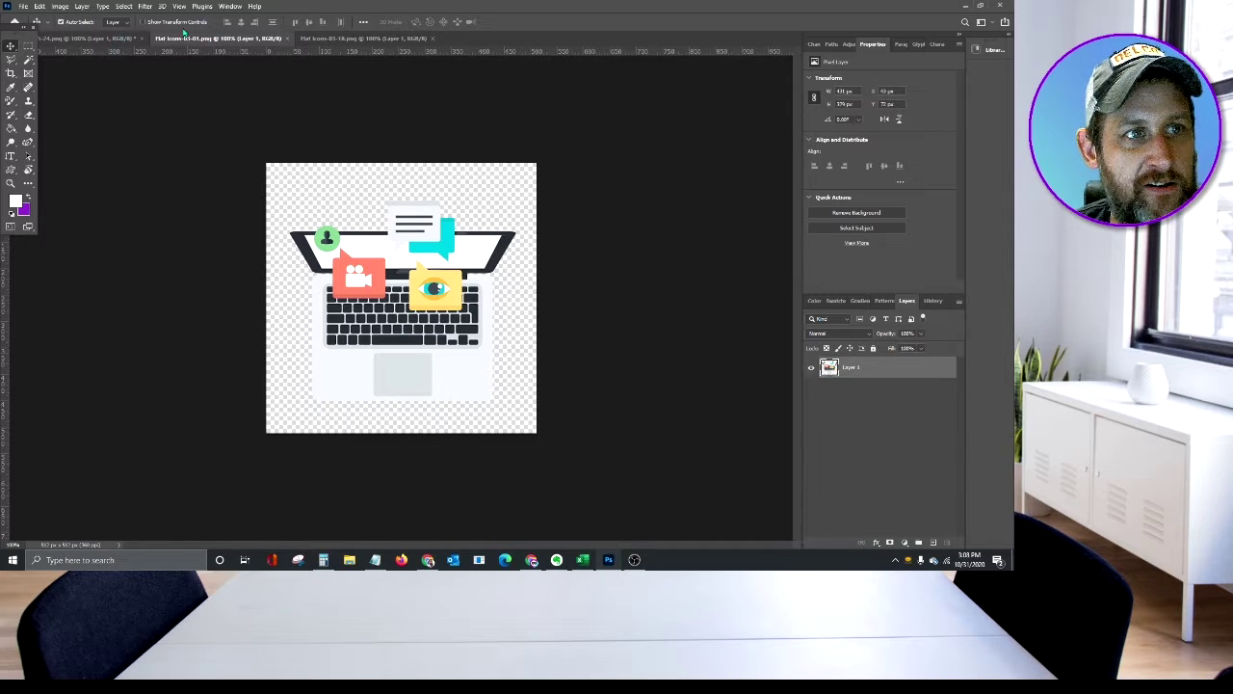
pyautogui.click(113, 21)
pyautogui.click(96, 43)
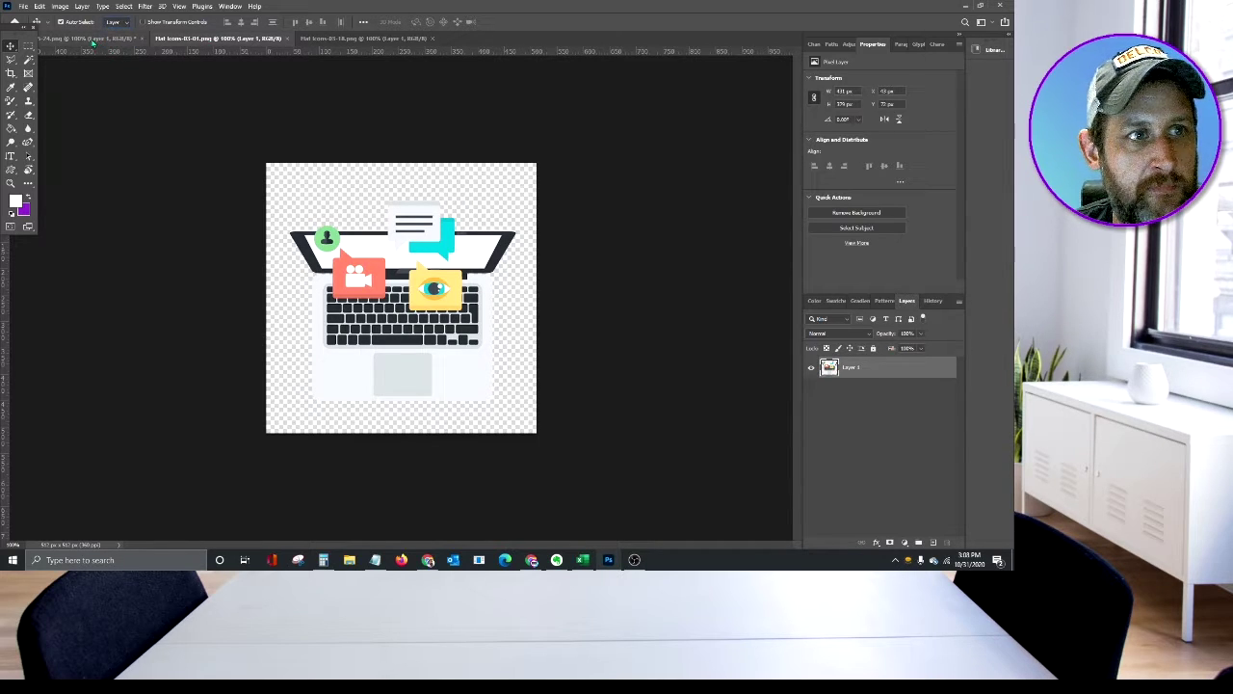
pyautogui.click(96, 40)
pyautogui.click(186, 38)
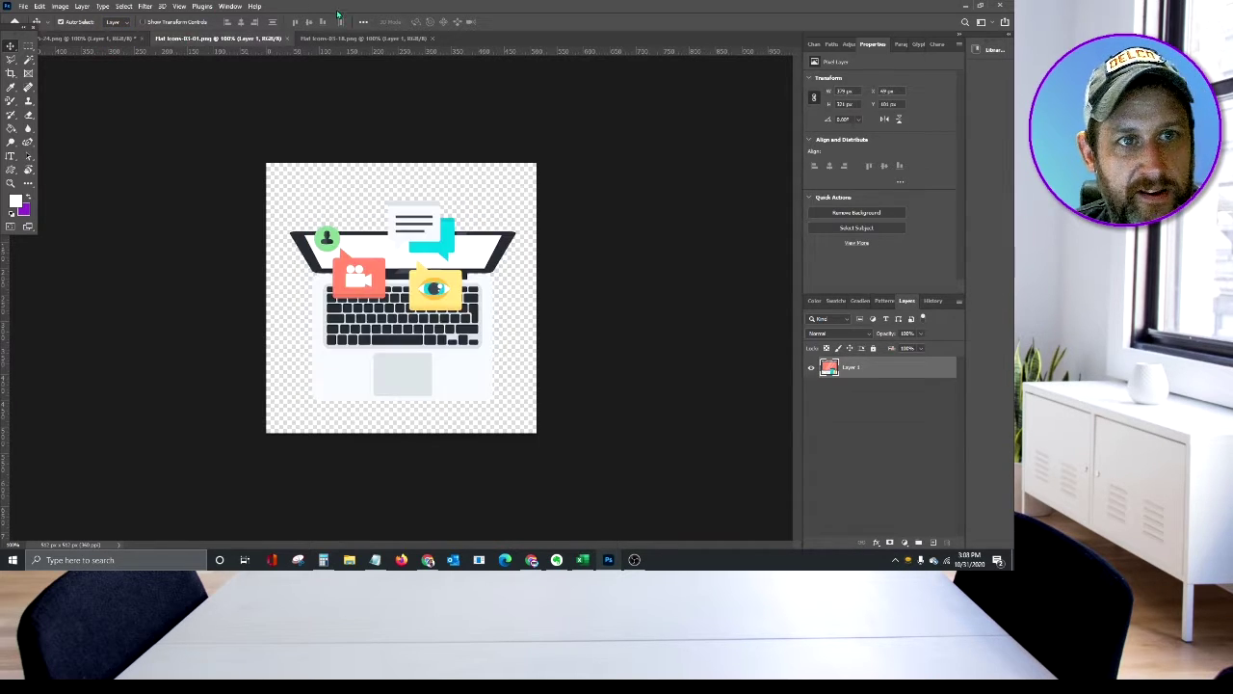
pyautogui.click(337, 38)
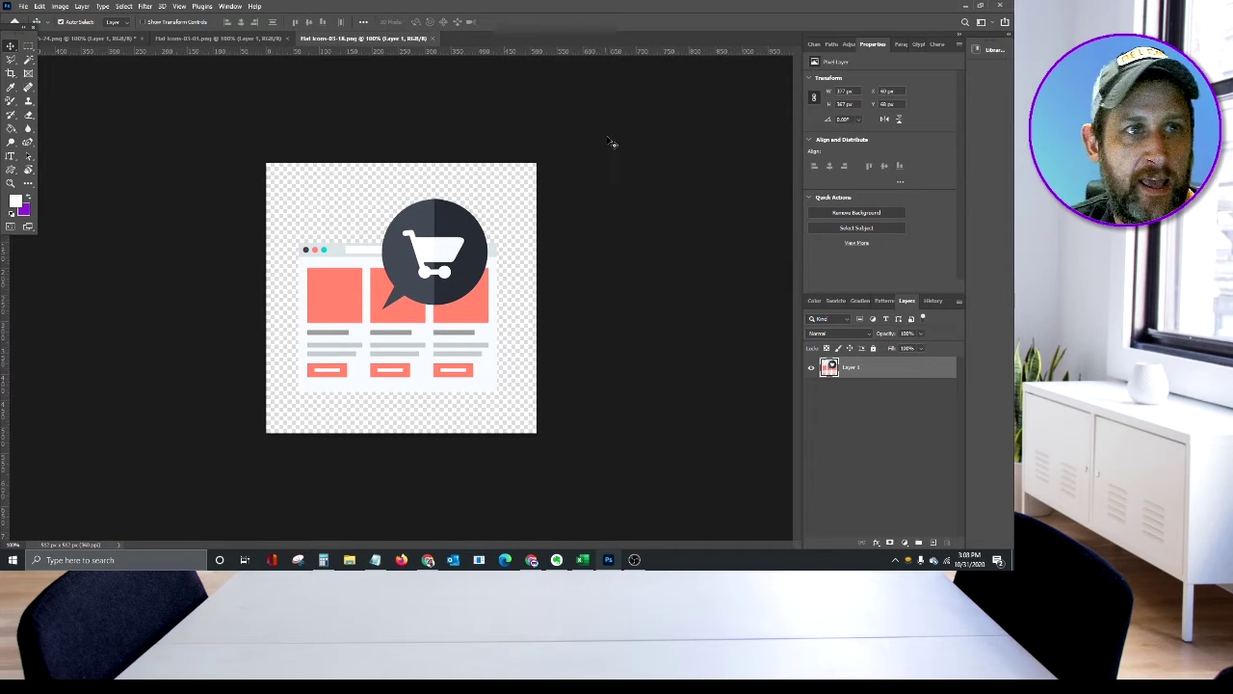
# - Create an action named "awerness meta data" in the Default Actions set and start recording it
pyautogui.click(232, 7)
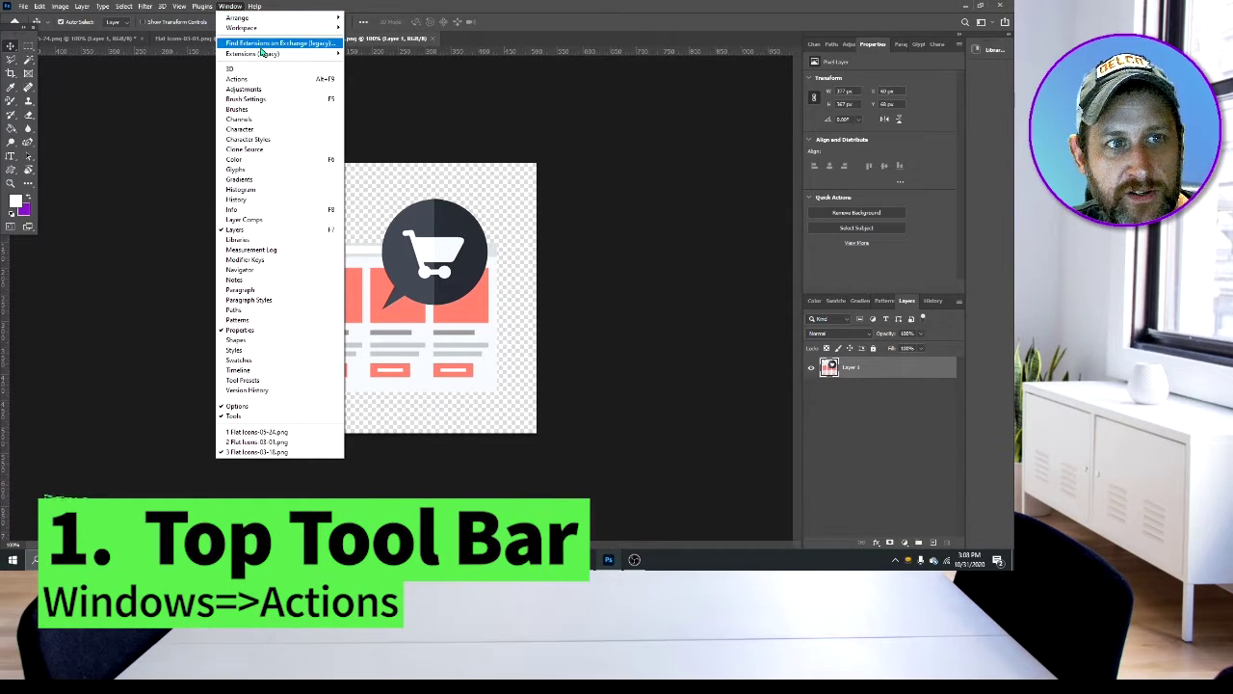
pyautogui.click(270, 81)
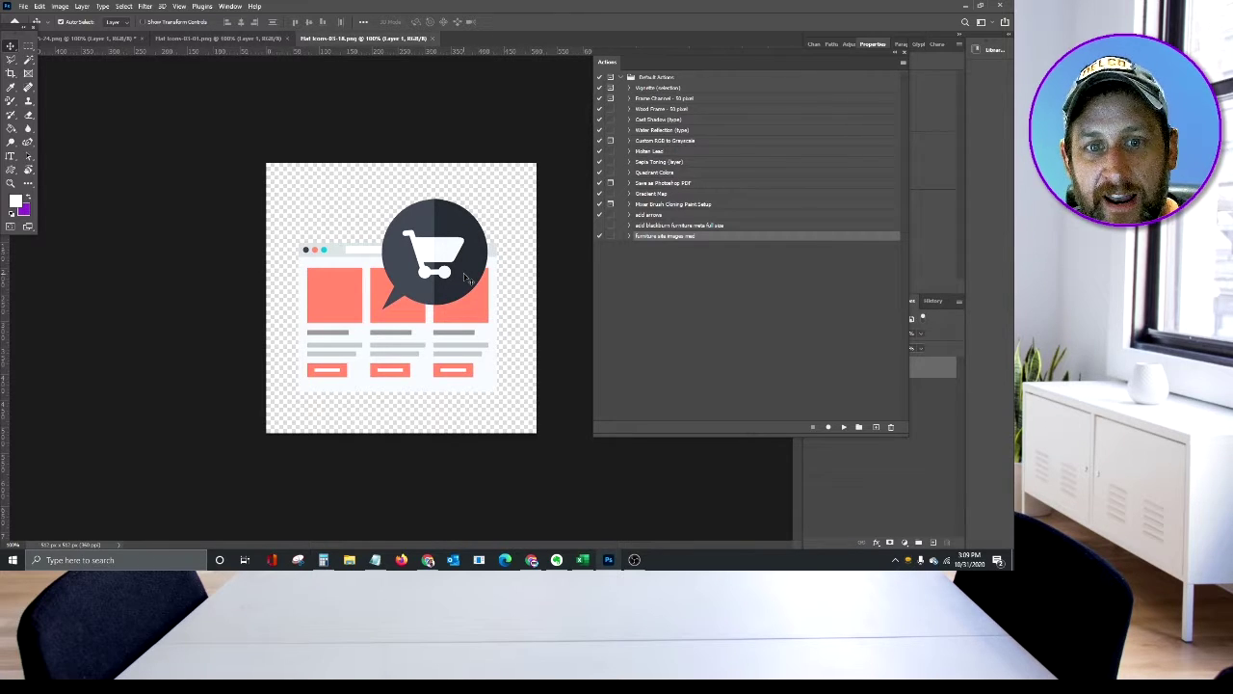
pyautogui.click(876, 428)
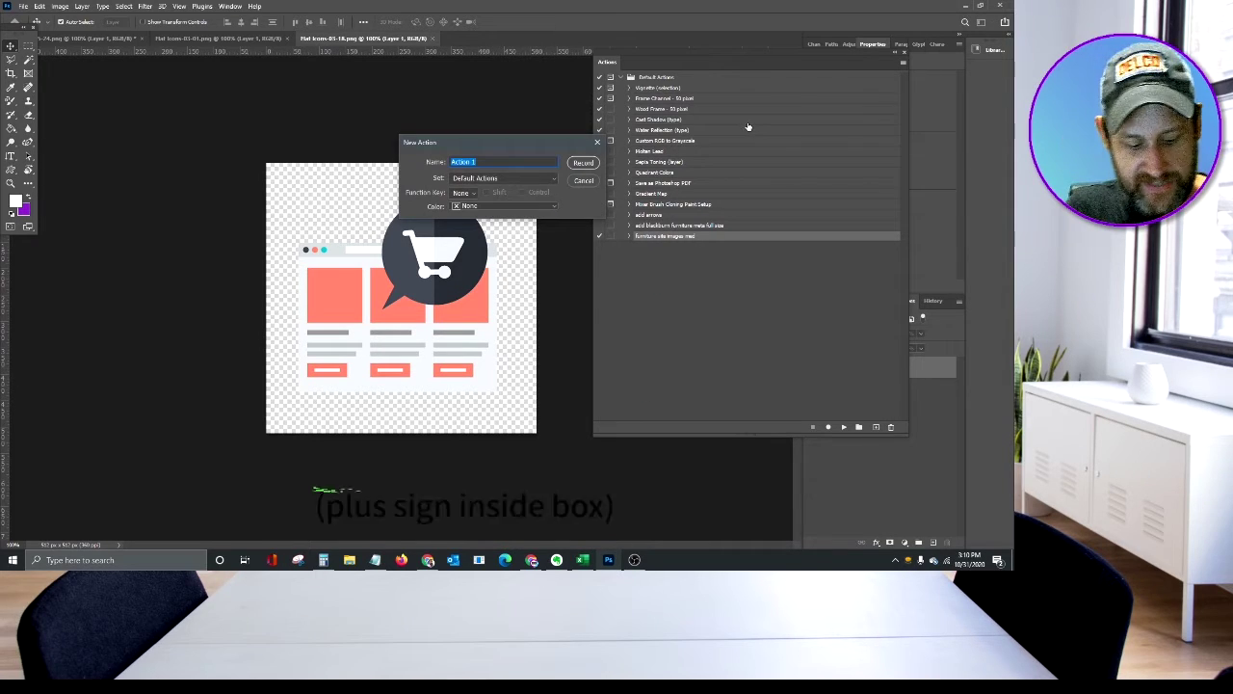
pyautogui.write('awe')
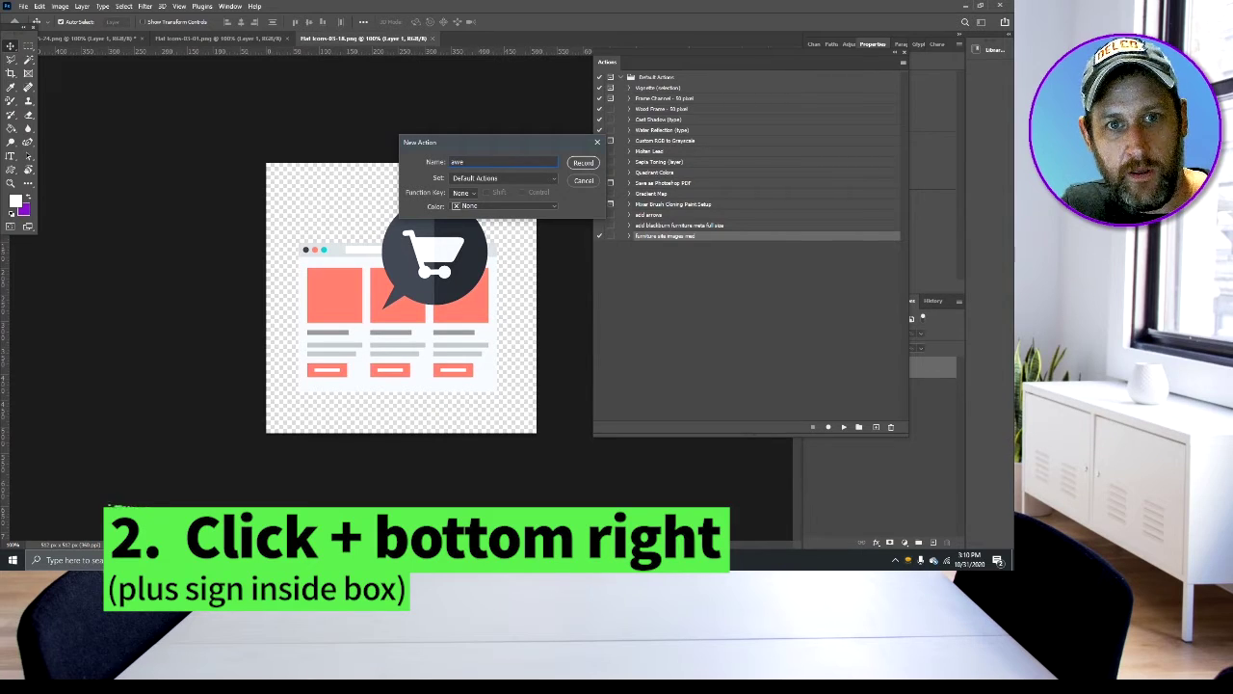
pyautogui.write('wareness')
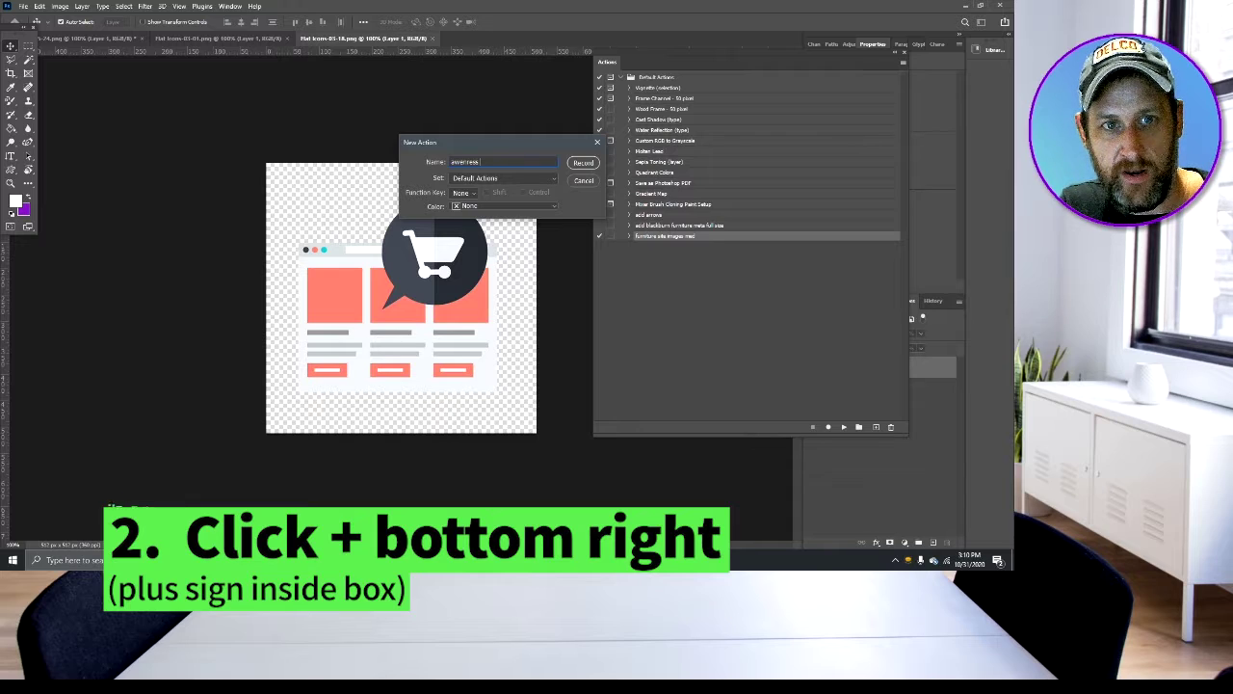
pyautogui.write(' meta data')
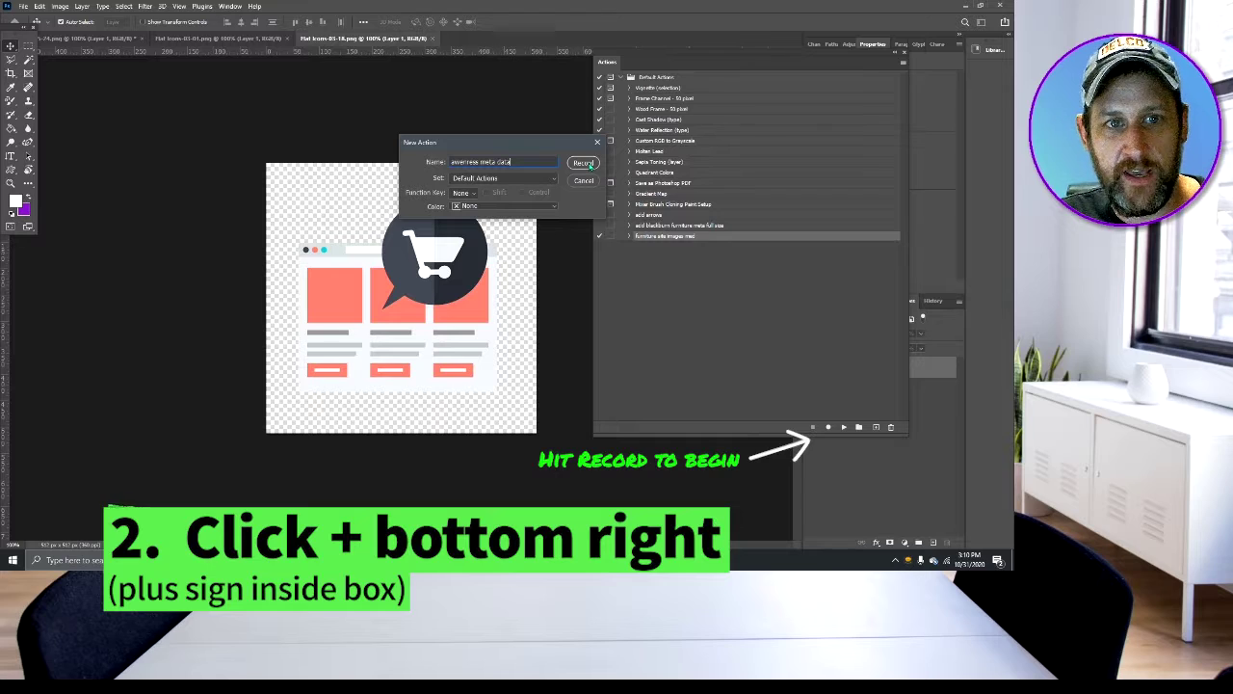
pyautogui.click(590, 167)
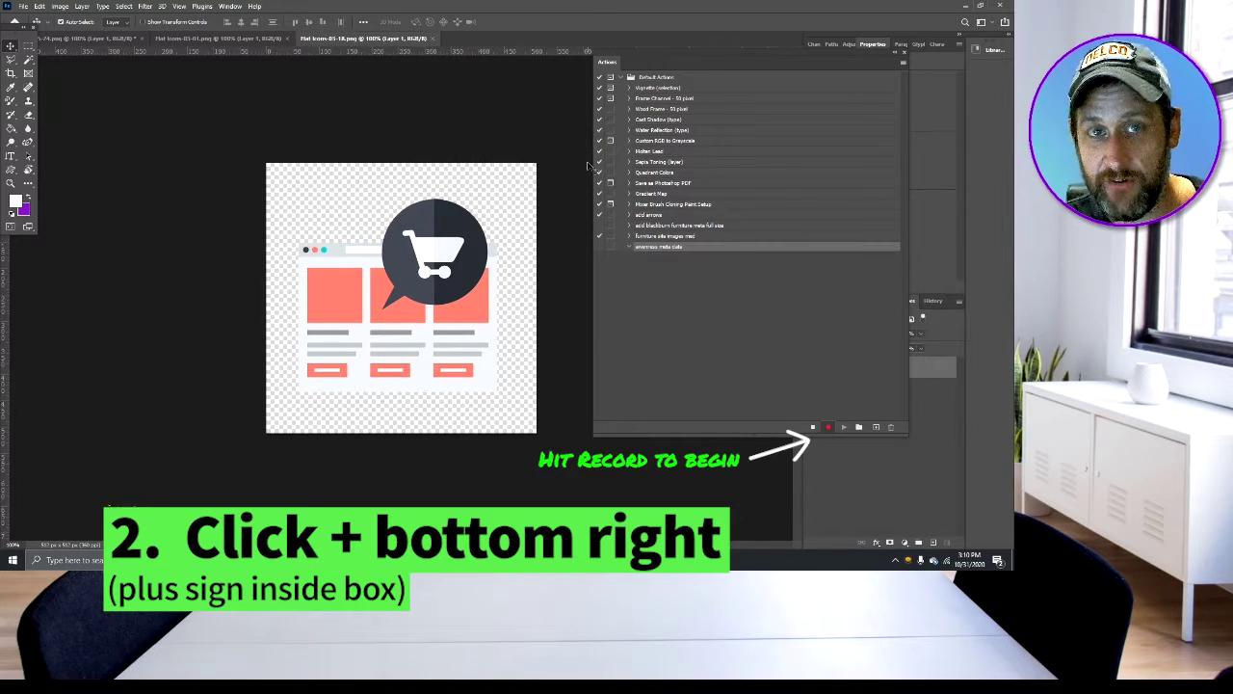
# - Load the first saved site template into the document's file info, clearing existing properties and replacing them with template properties
pyautogui.click(22, 6)
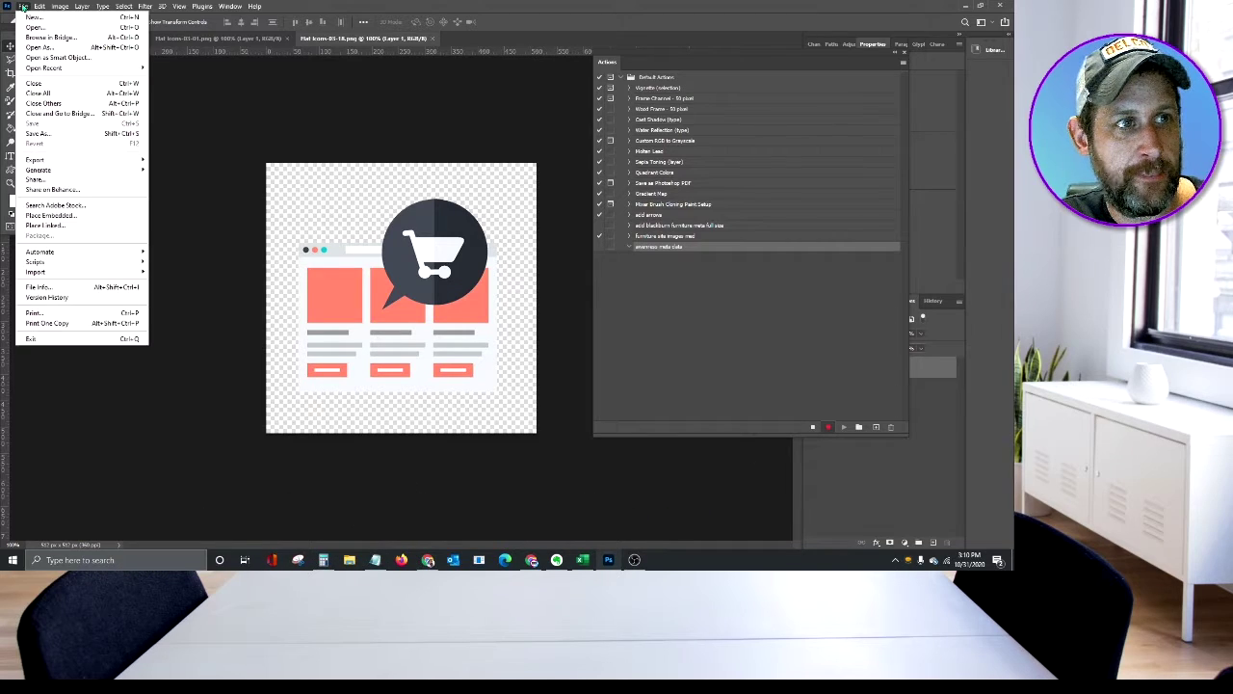
pyautogui.click(71, 289)
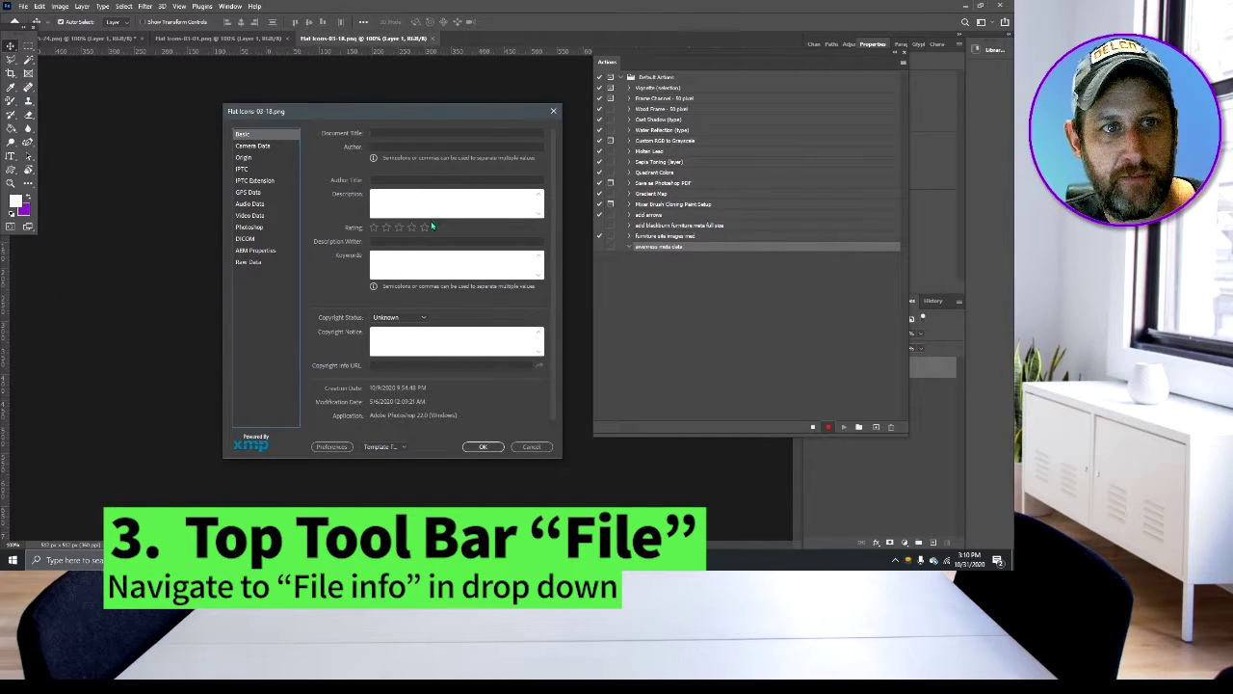
pyautogui.click(399, 133)
pyautogui.click(390, 148)
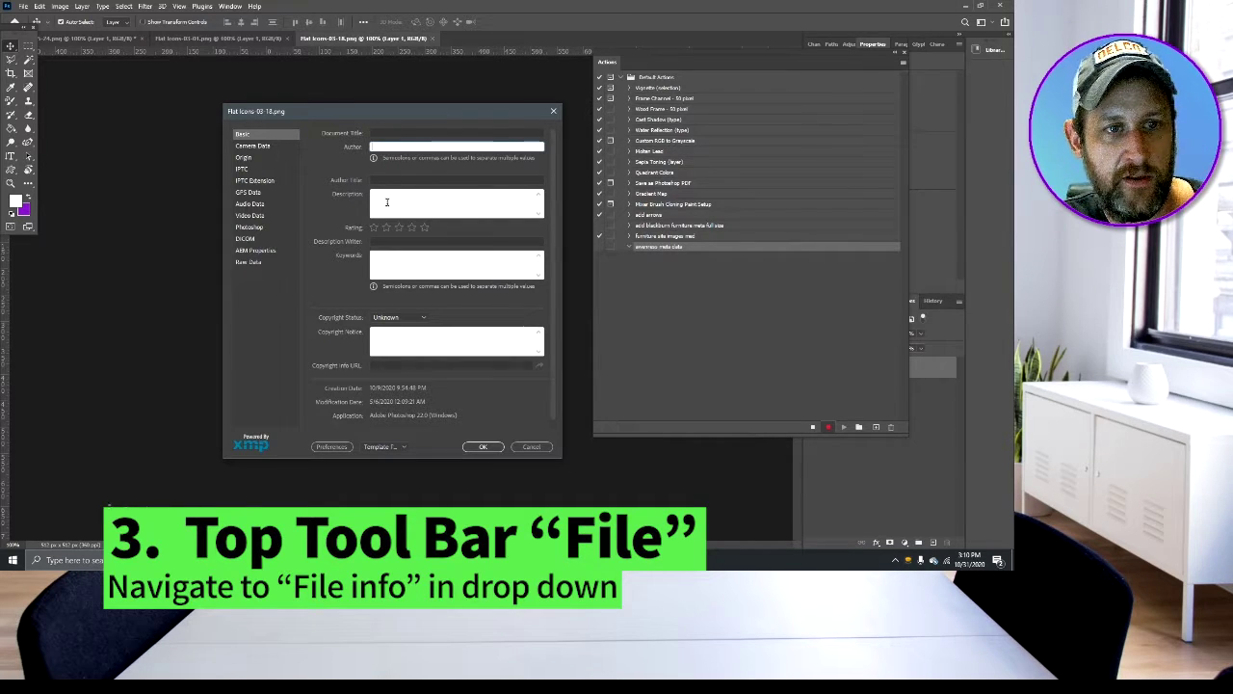
pyautogui.click(261, 145)
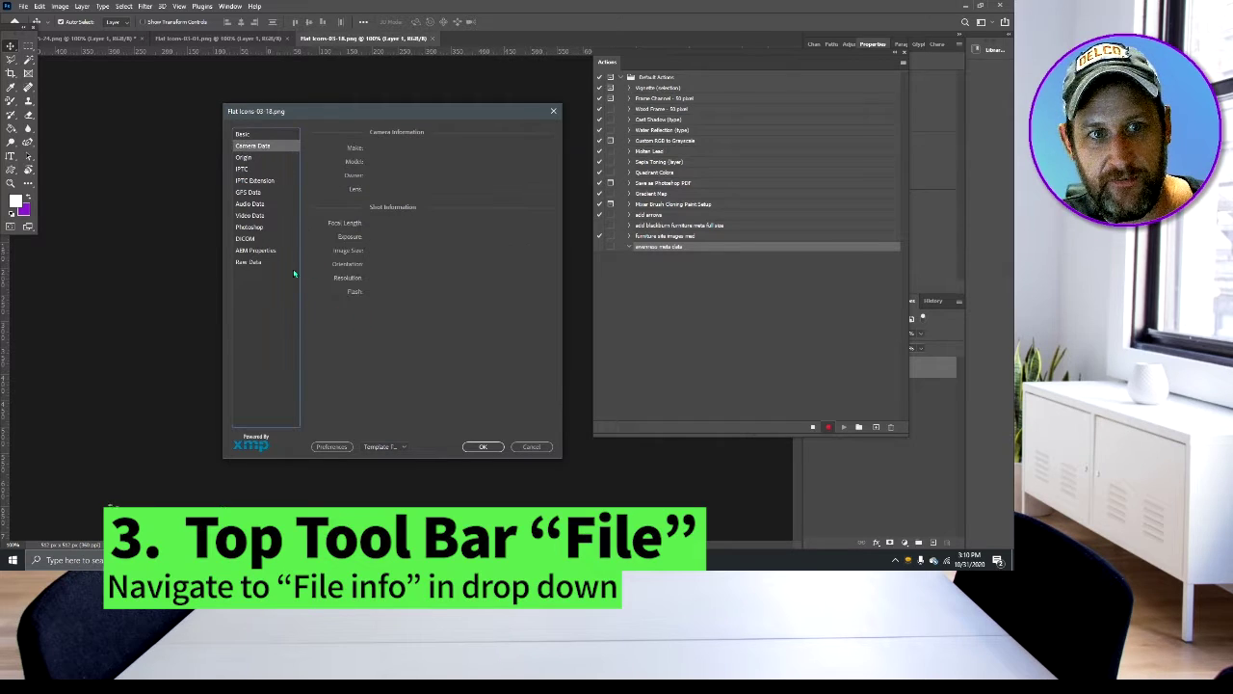
pyautogui.click(249, 262)
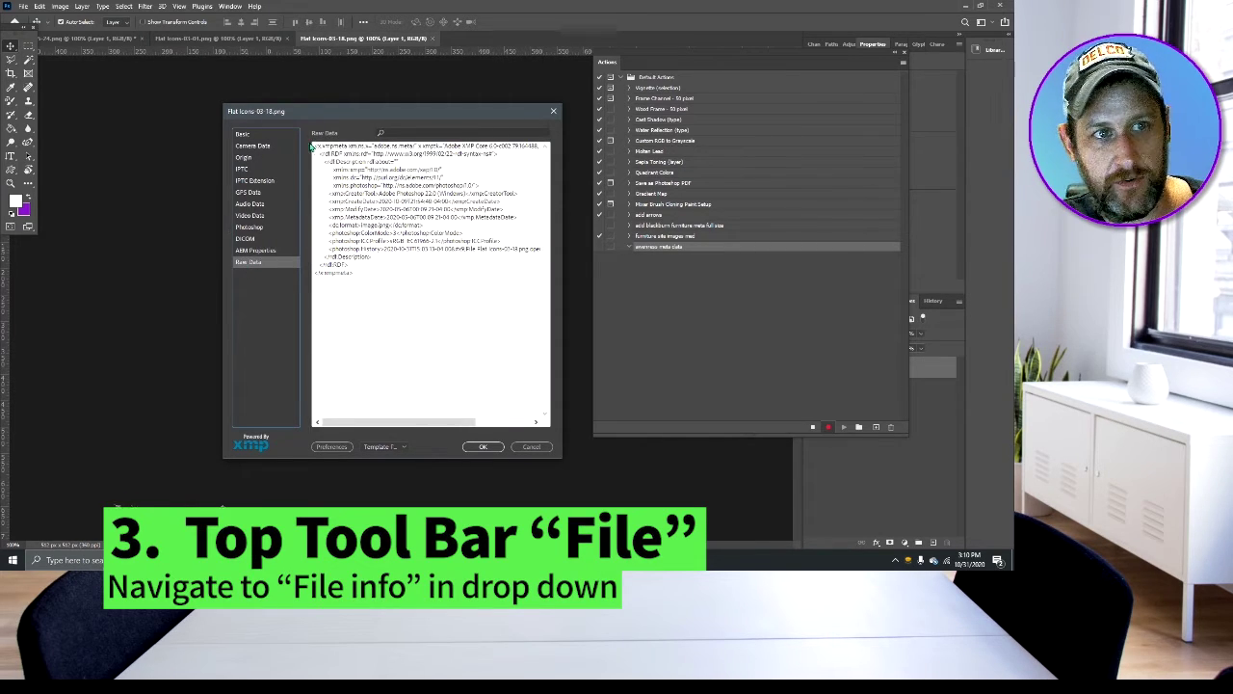
pyautogui.click(248, 135)
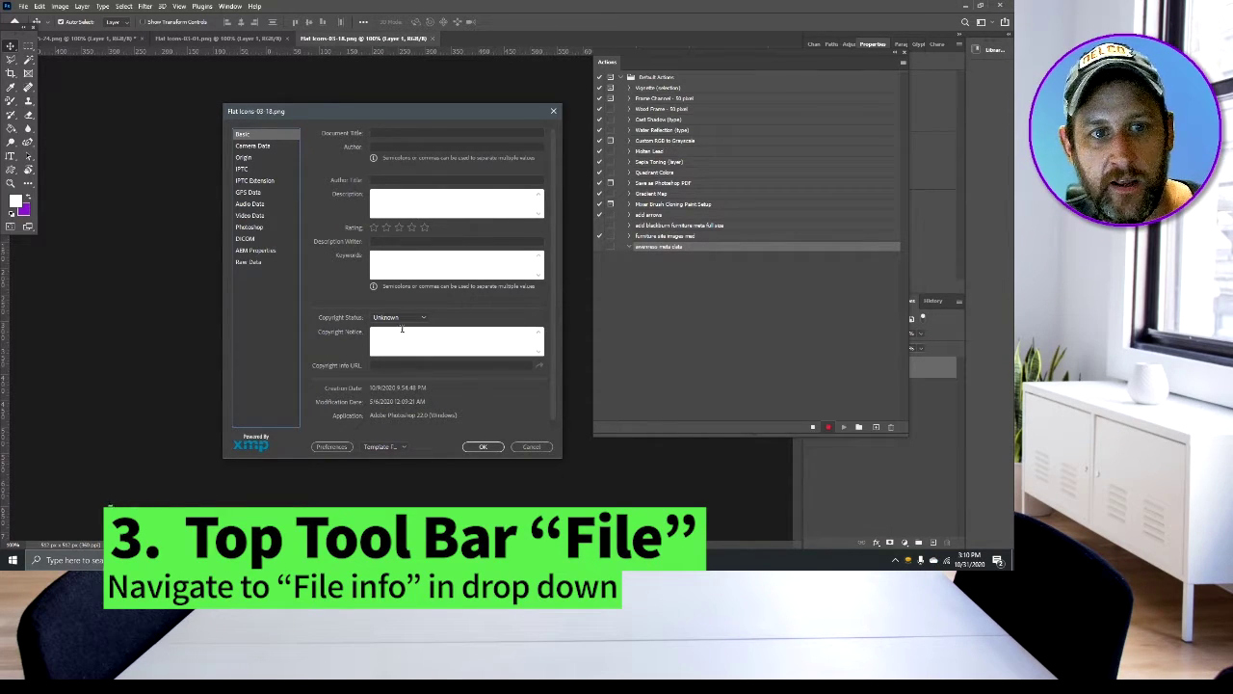
pyautogui.click(403, 449)
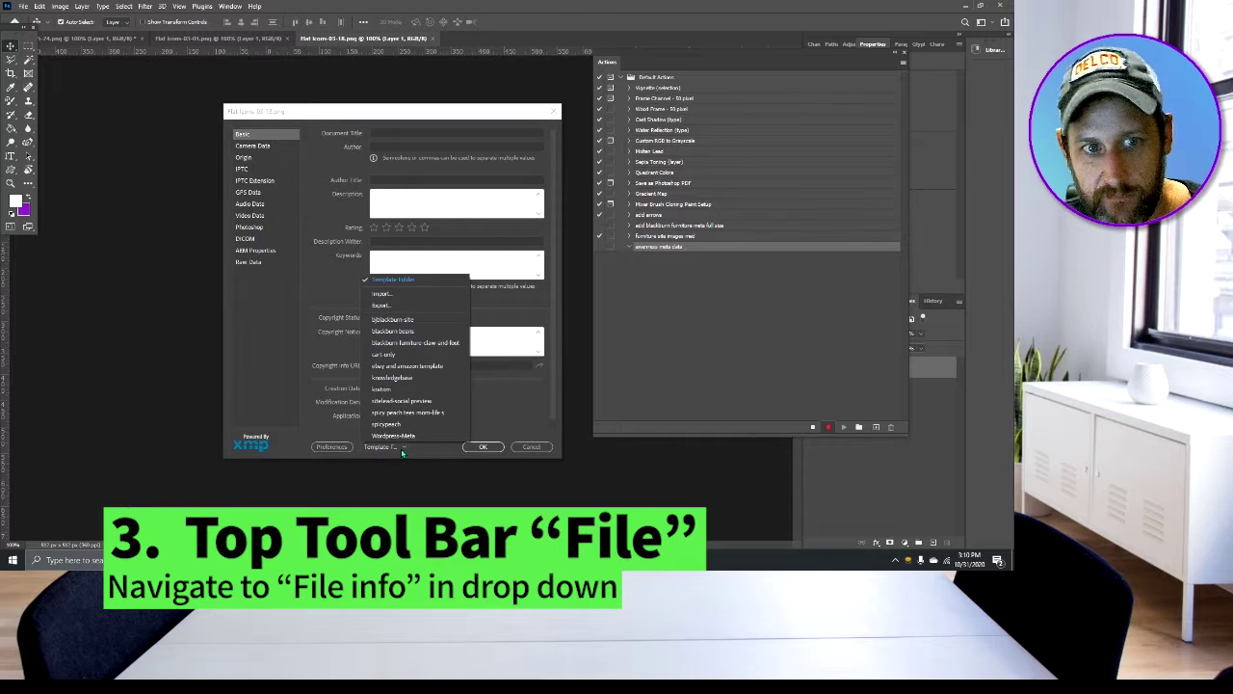
pyautogui.click(402, 452)
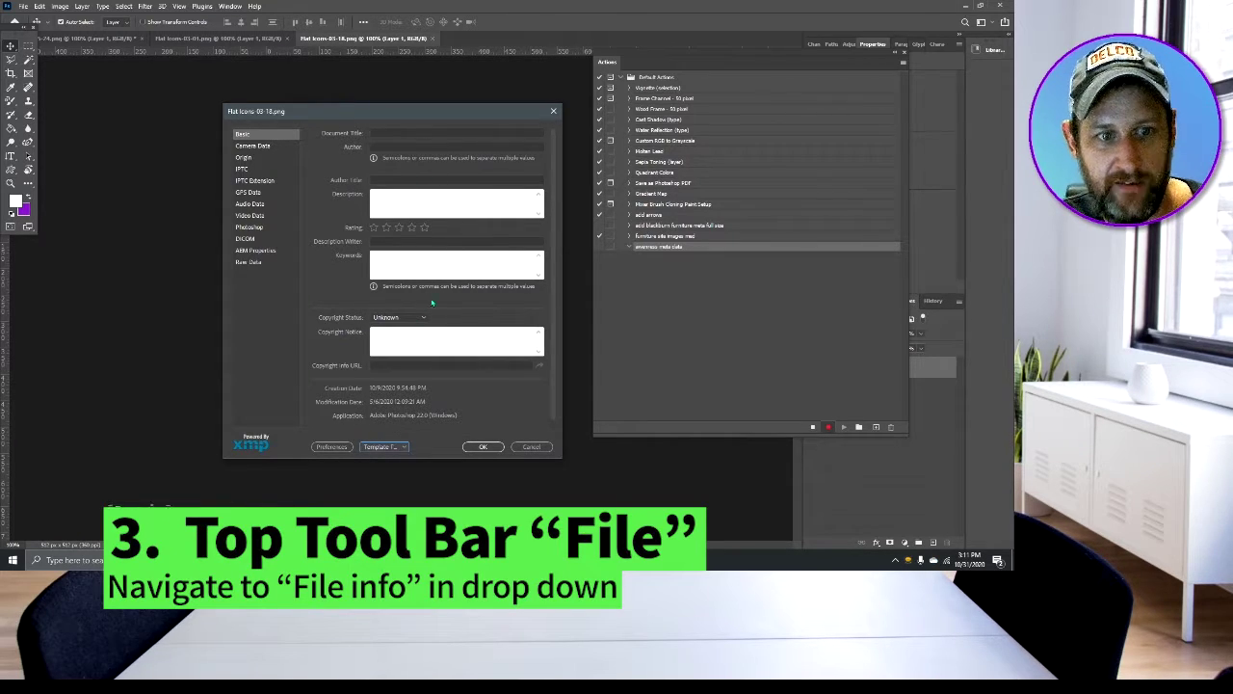
pyautogui.click(403, 448)
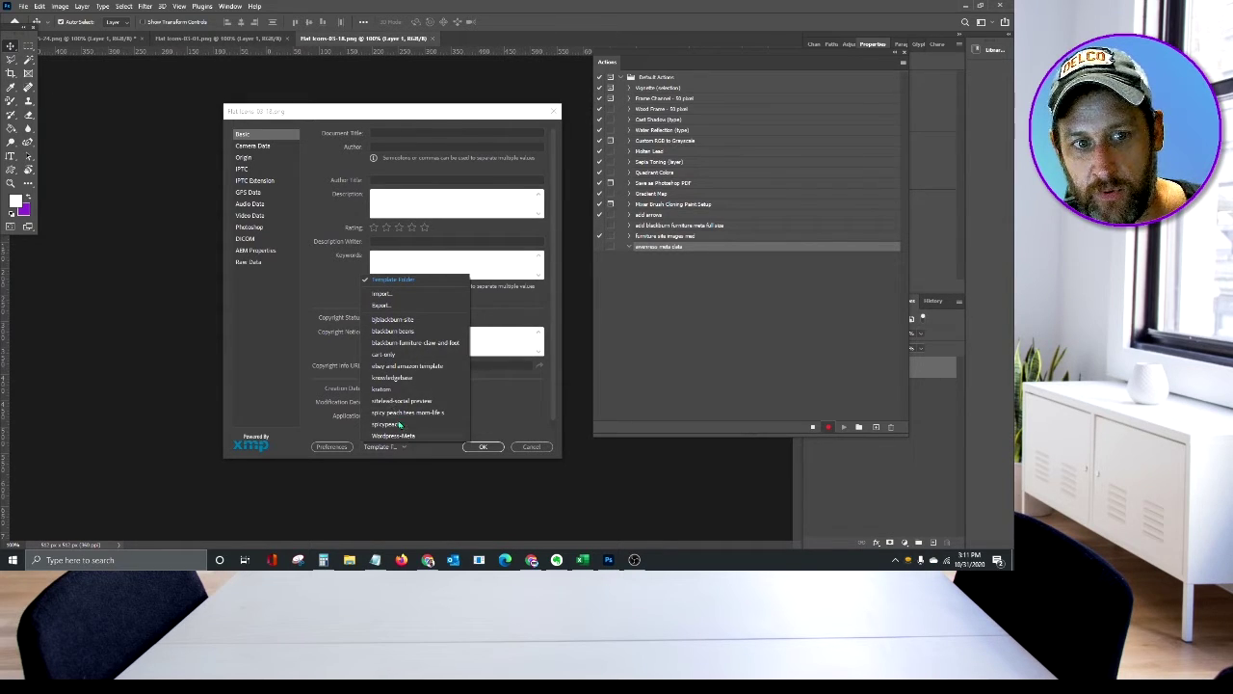
pyautogui.click(404, 324)
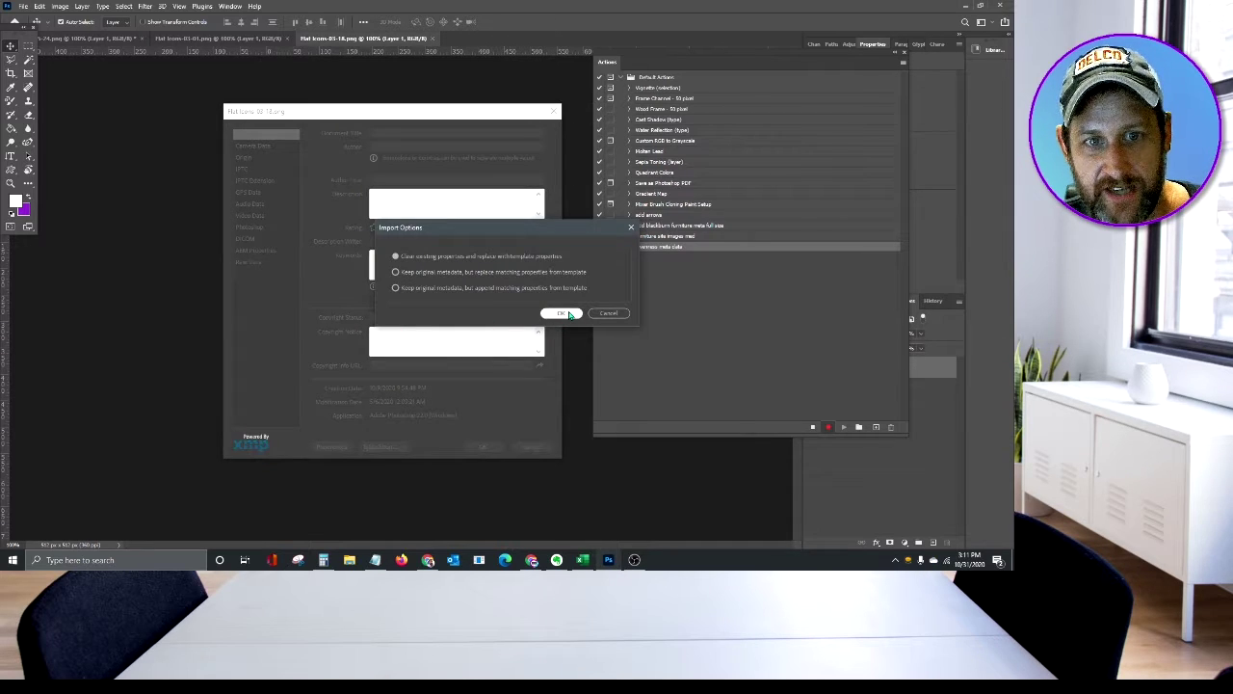
pyautogui.click(562, 312)
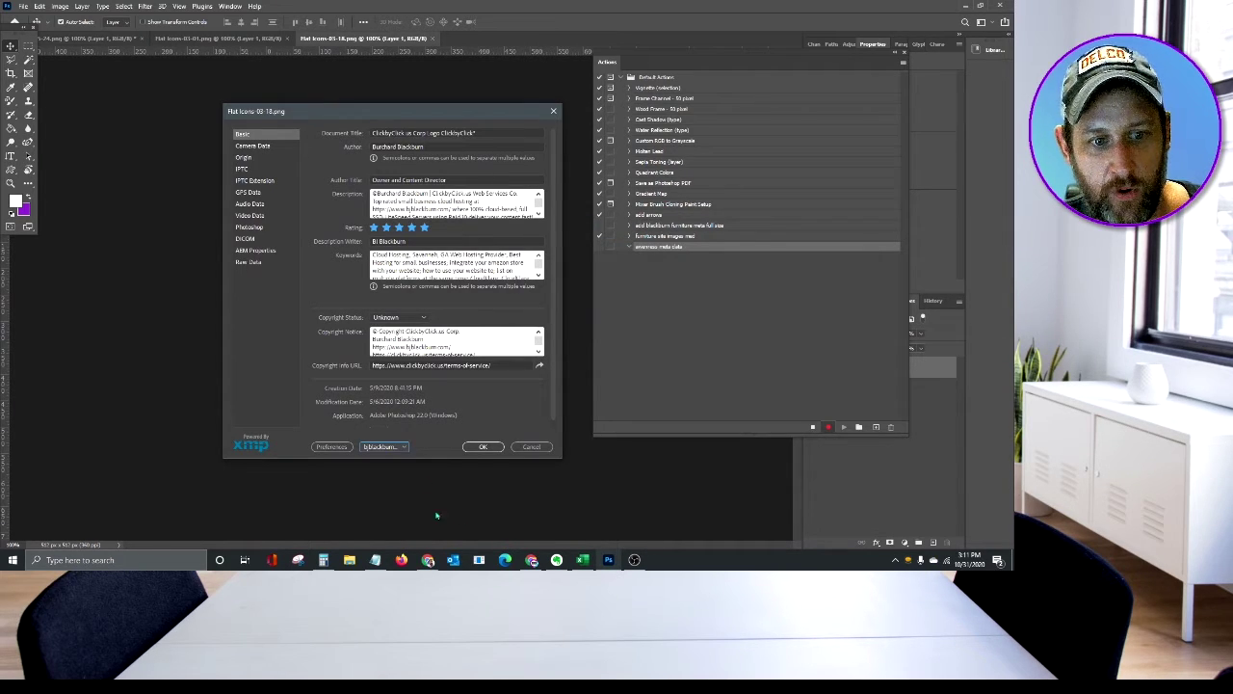
# - Switch to Notepad and copy the keyword paragraph beginning "modern customer journey" at the end of the note
pyautogui.click(375, 560)
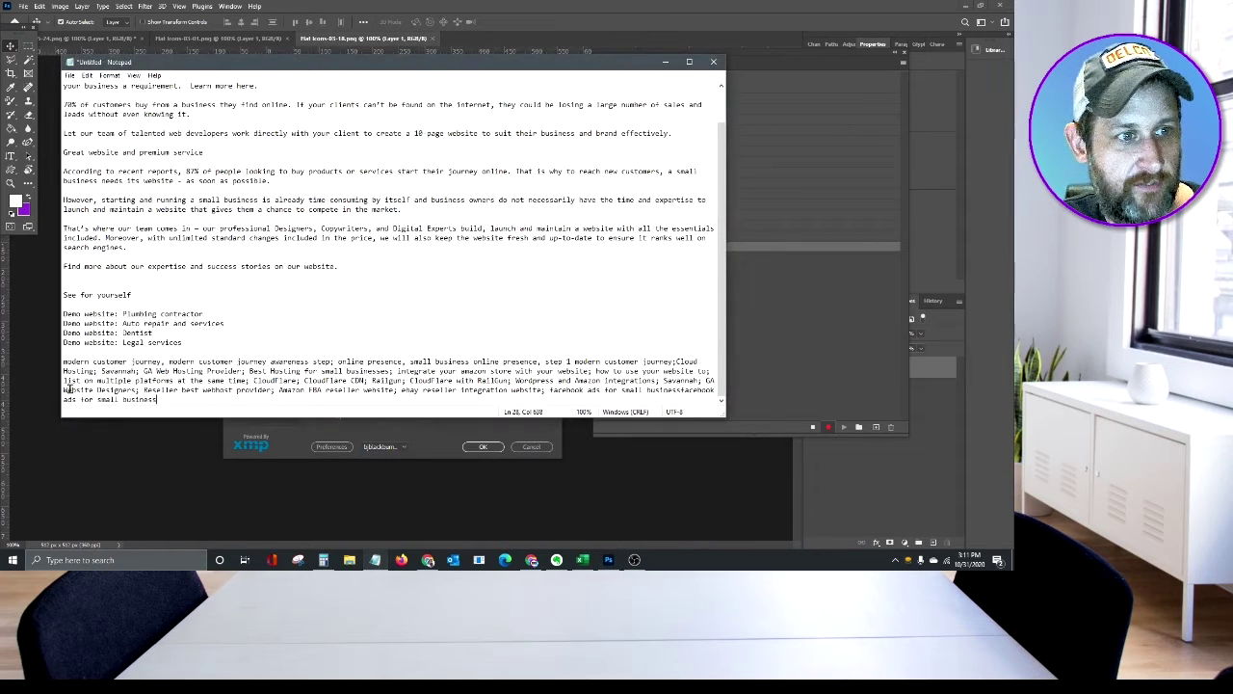
pyautogui.moveTo(64, 362); pyautogui.dragTo(220, 427)
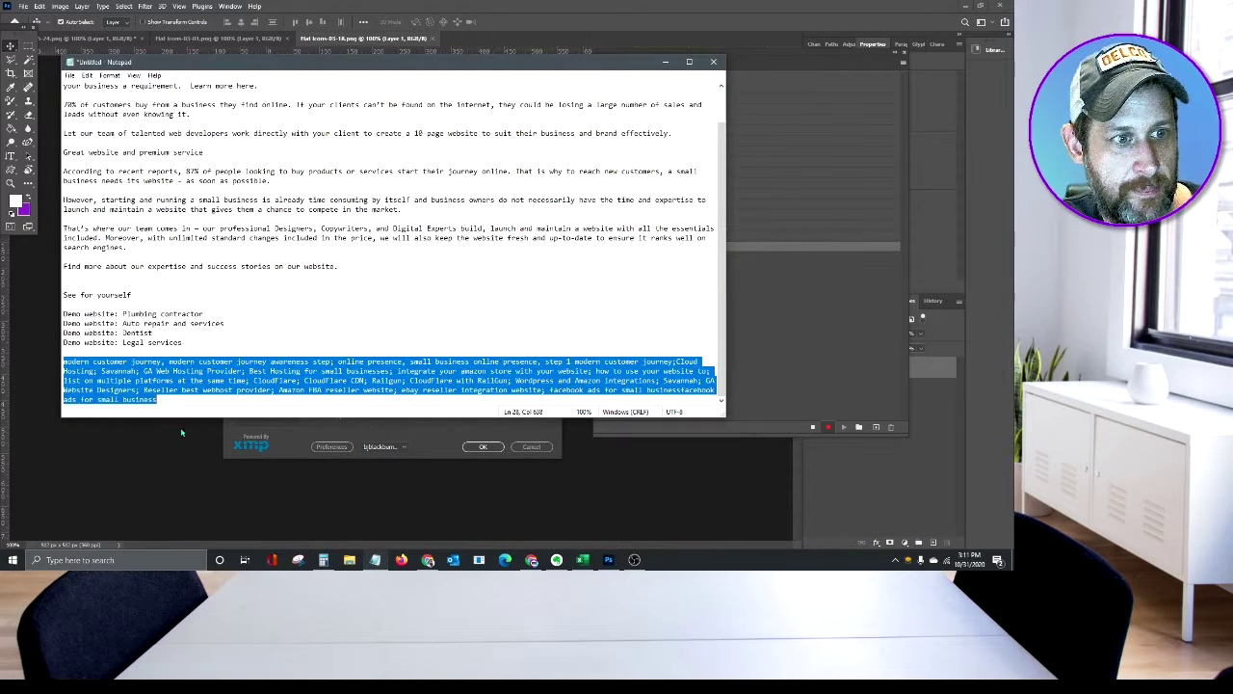
pyautogui.rightClick(113, 375)
pyautogui.click(132, 409)
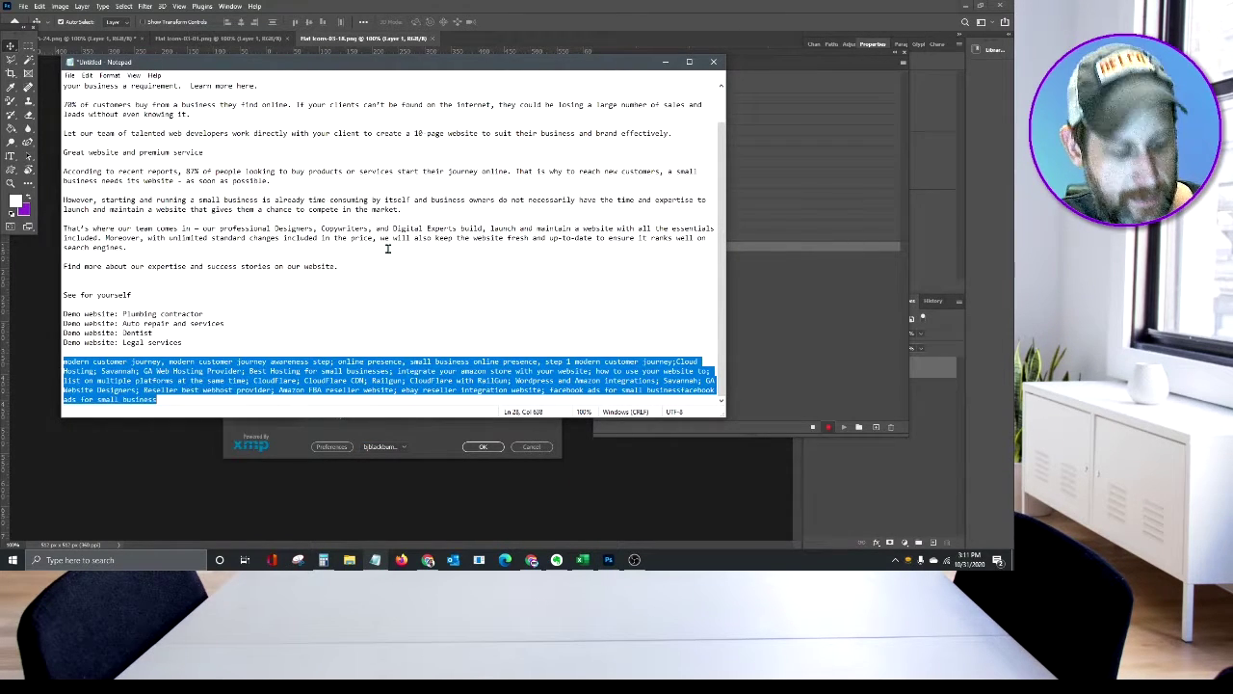
pyautogui.hotkey('alt', 'Tab')
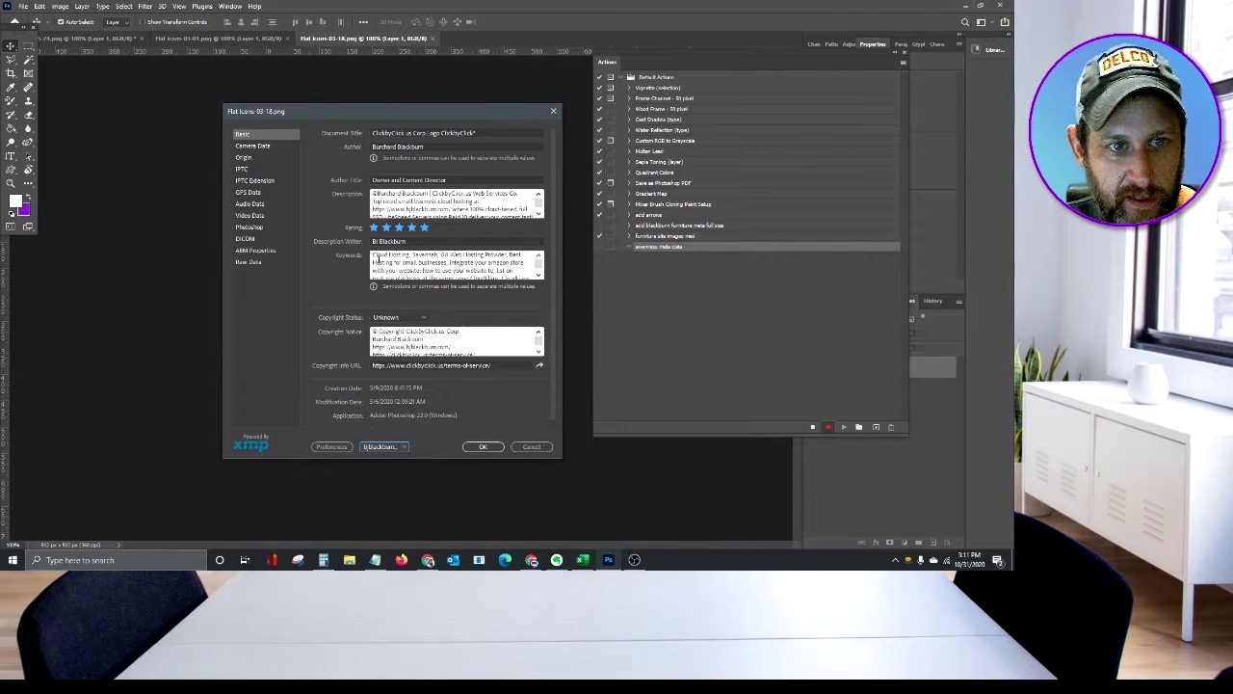
# - Replace the template's keywords in the file info with the copied keyword list and apply the metadata
pyautogui.moveTo(373, 254); pyautogui.dragTo(545, 304)
pyautogui.press('BackSpace')
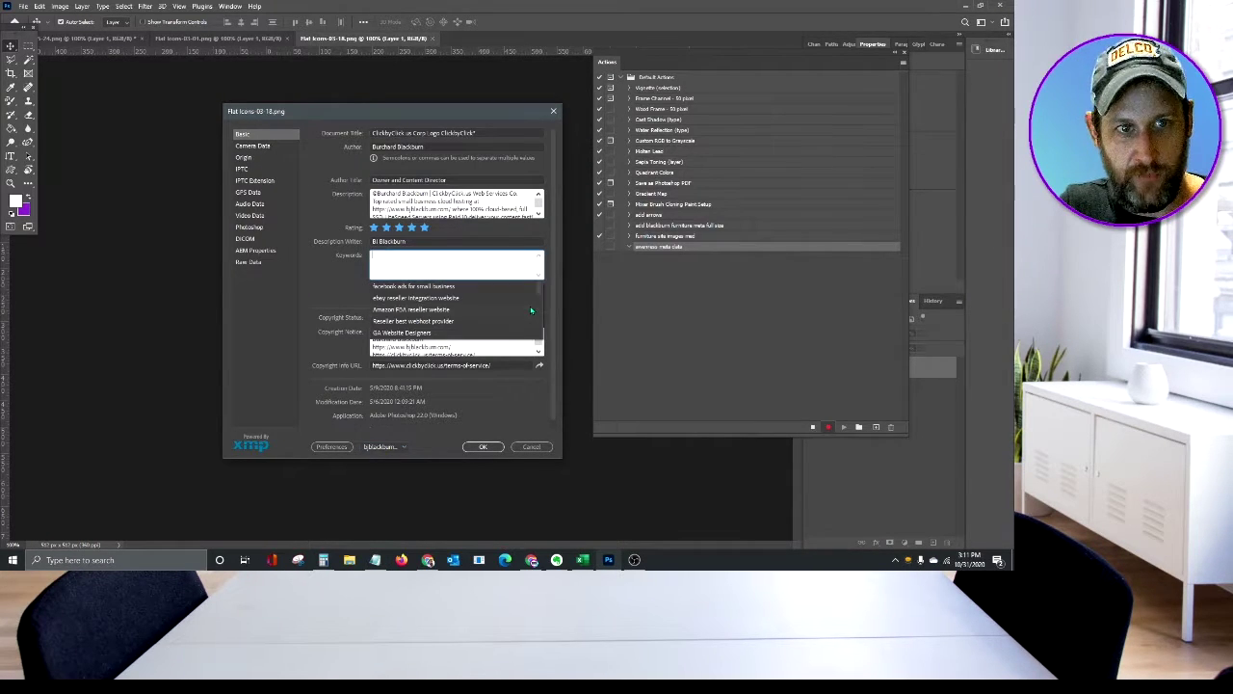
pyautogui.hotkey('ctrl', 'v')
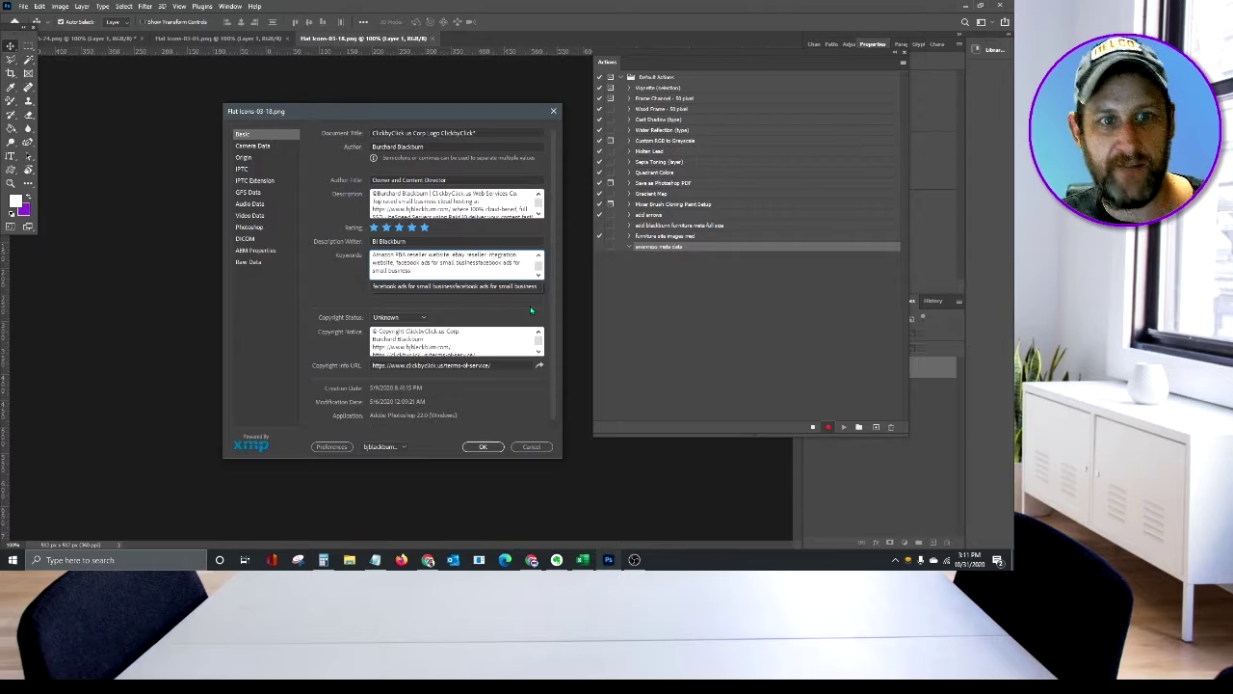
pyautogui.write(',')
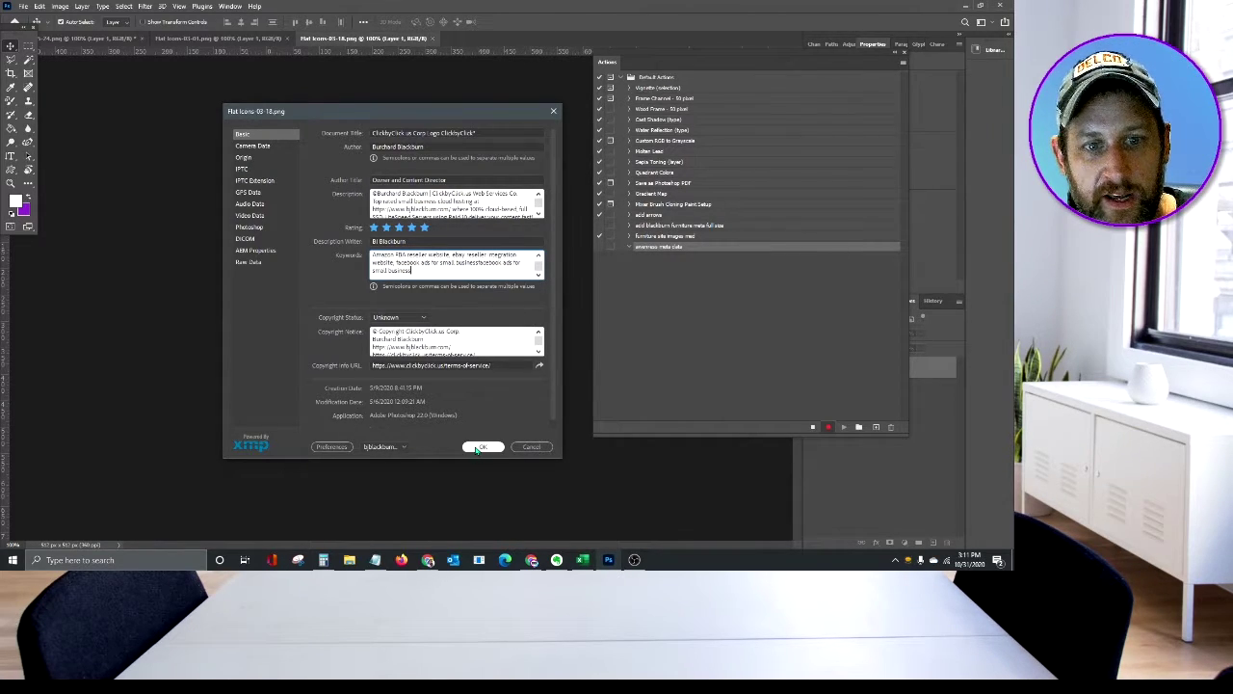
pyautogui.click(483, 446)
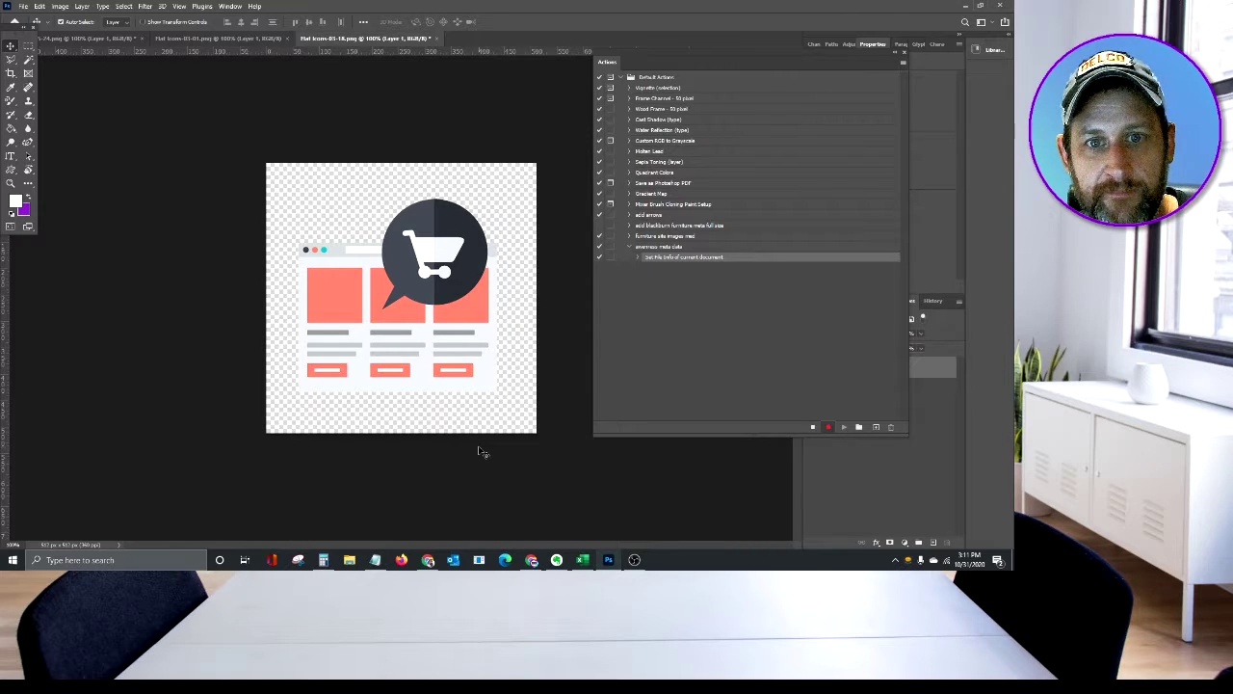
# - Stop recording the metadata action and expand it to list its recorded command
pyautogui.click(813, 426)
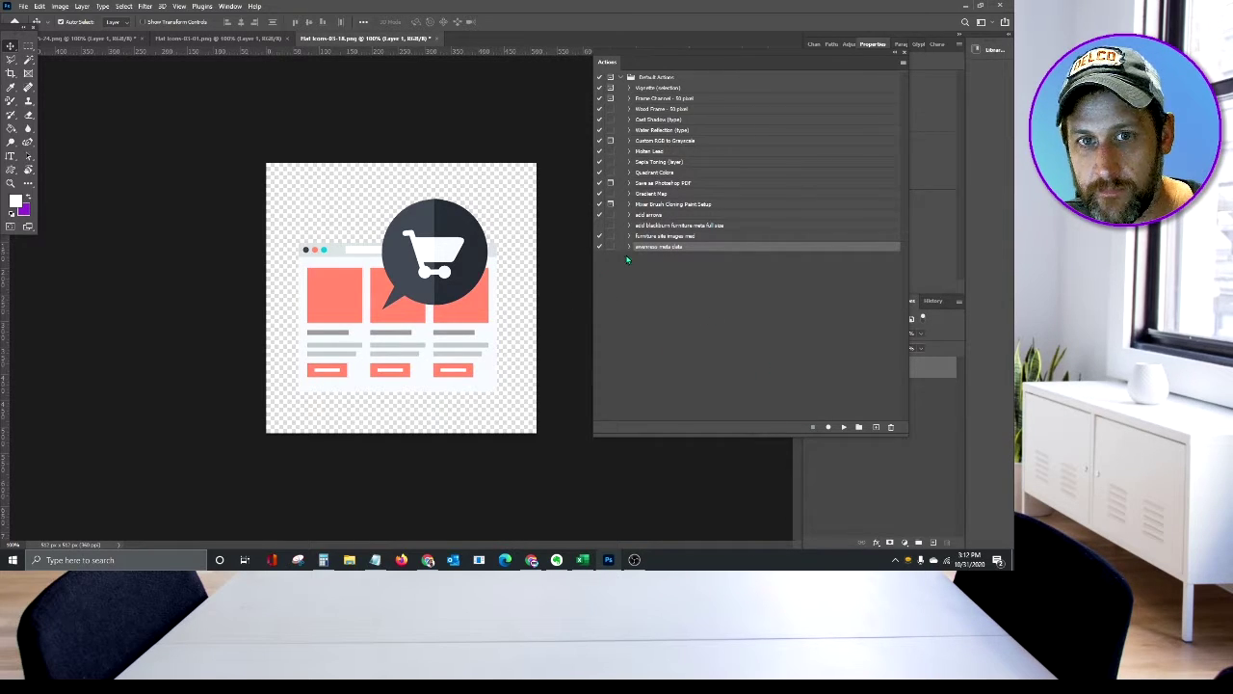
pyautogui.click(629, 247)
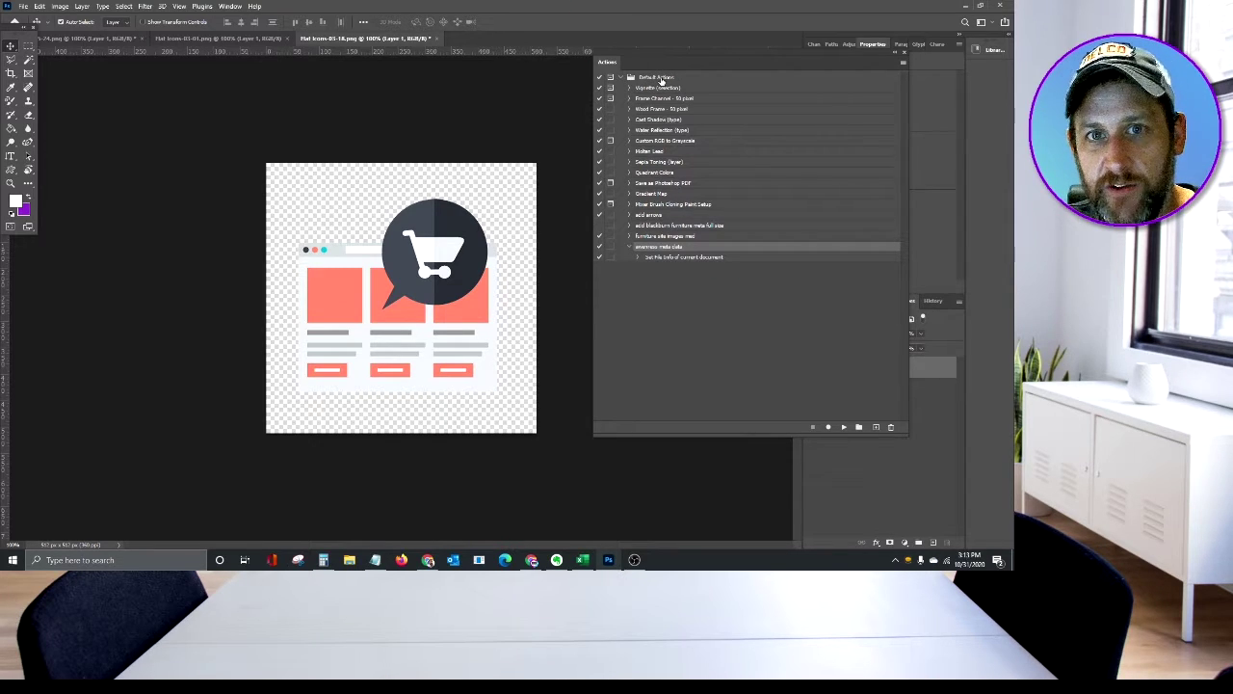
pyautogui.click(904, 62)
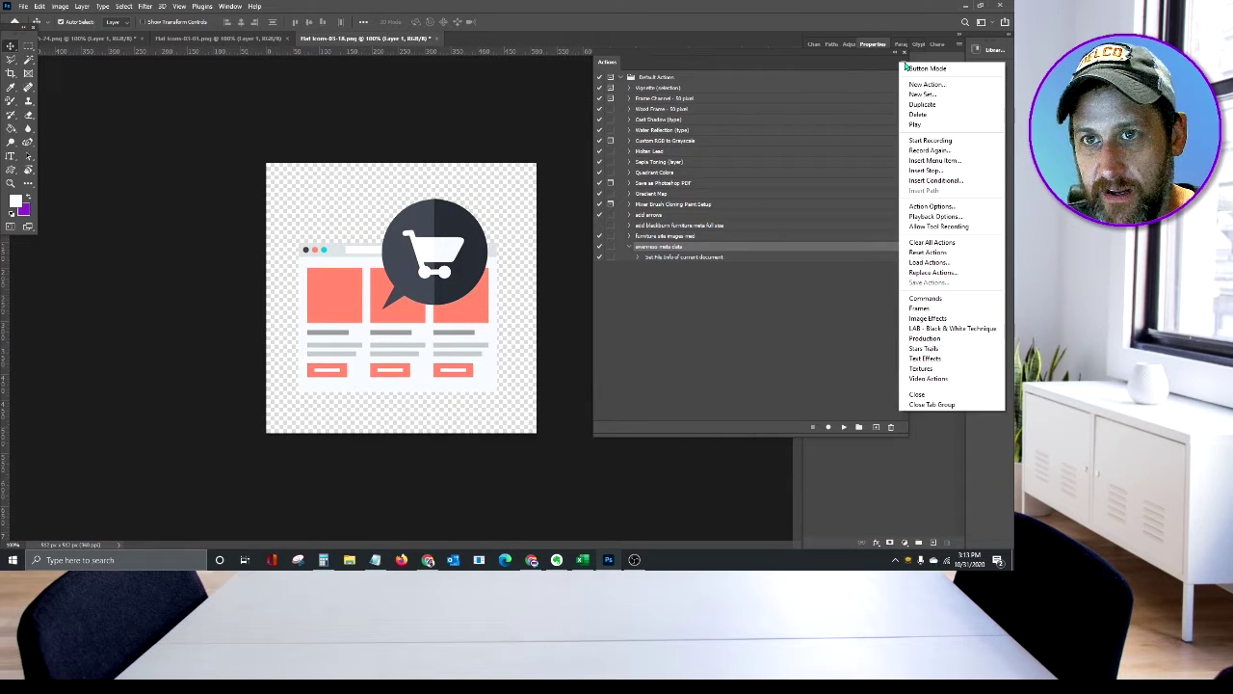
pyautogui.click(650, 257)
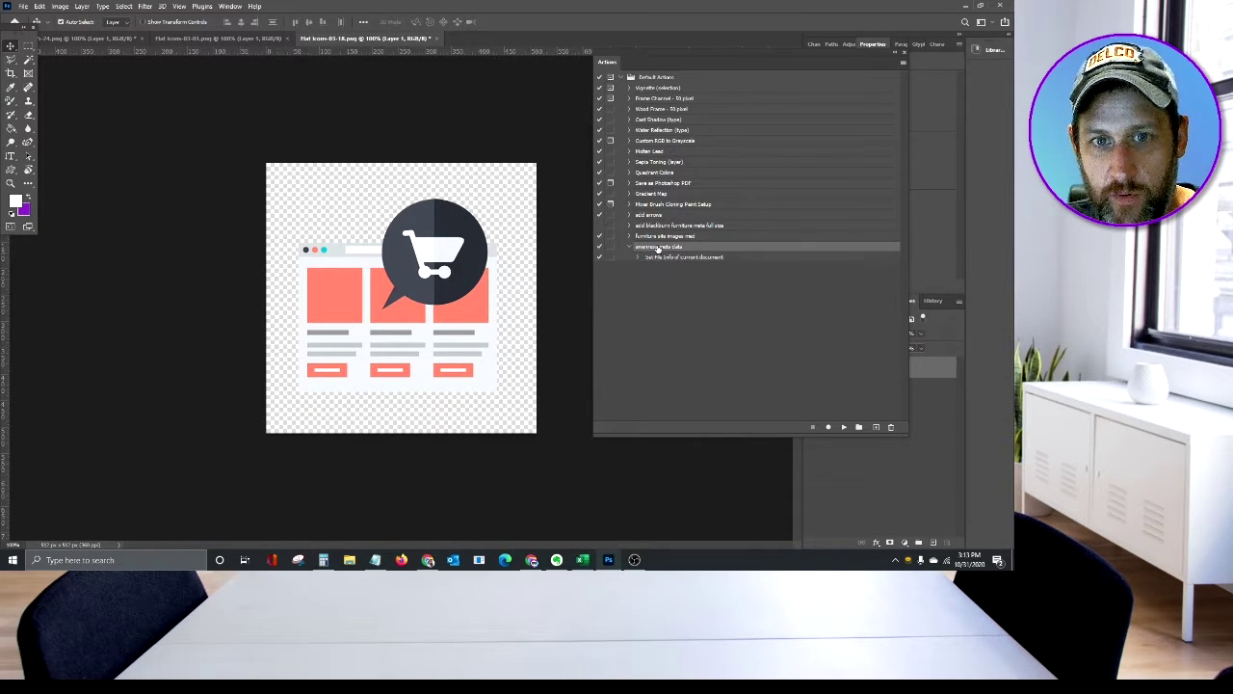
pyautogui.click(651, 78)
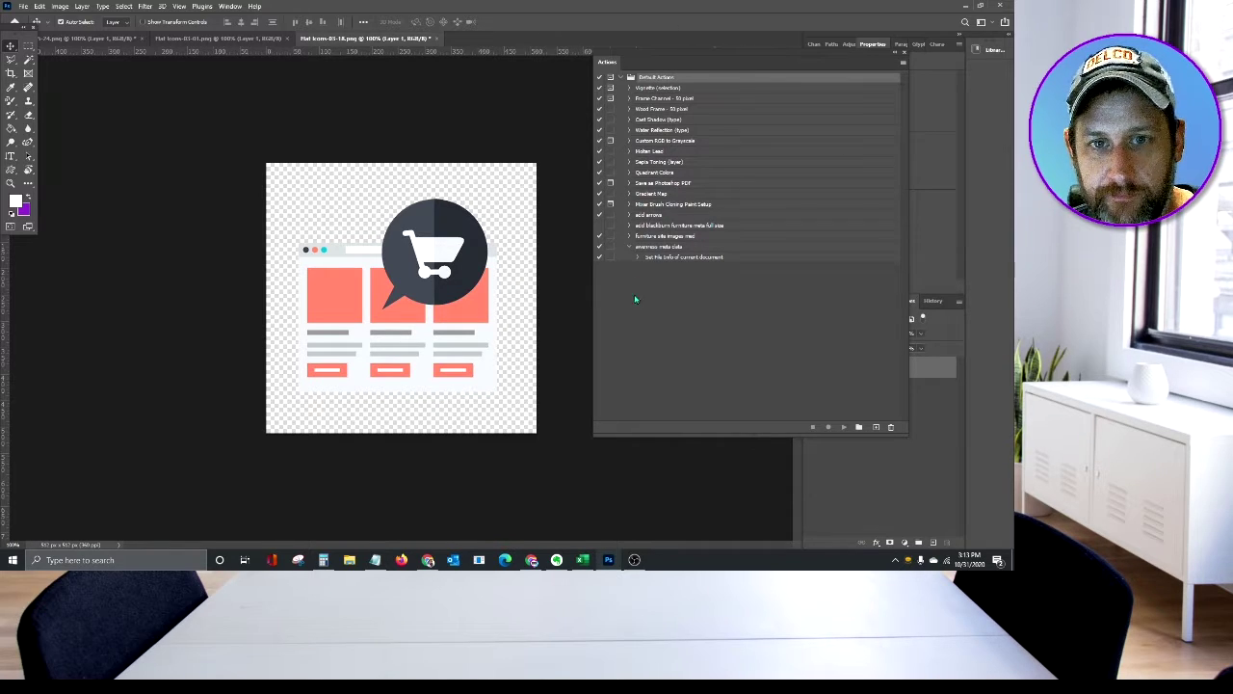
# - Create a new action named "export icon 2x" in the Default Actions set and start recording it
pyautogui.click(669, 247)
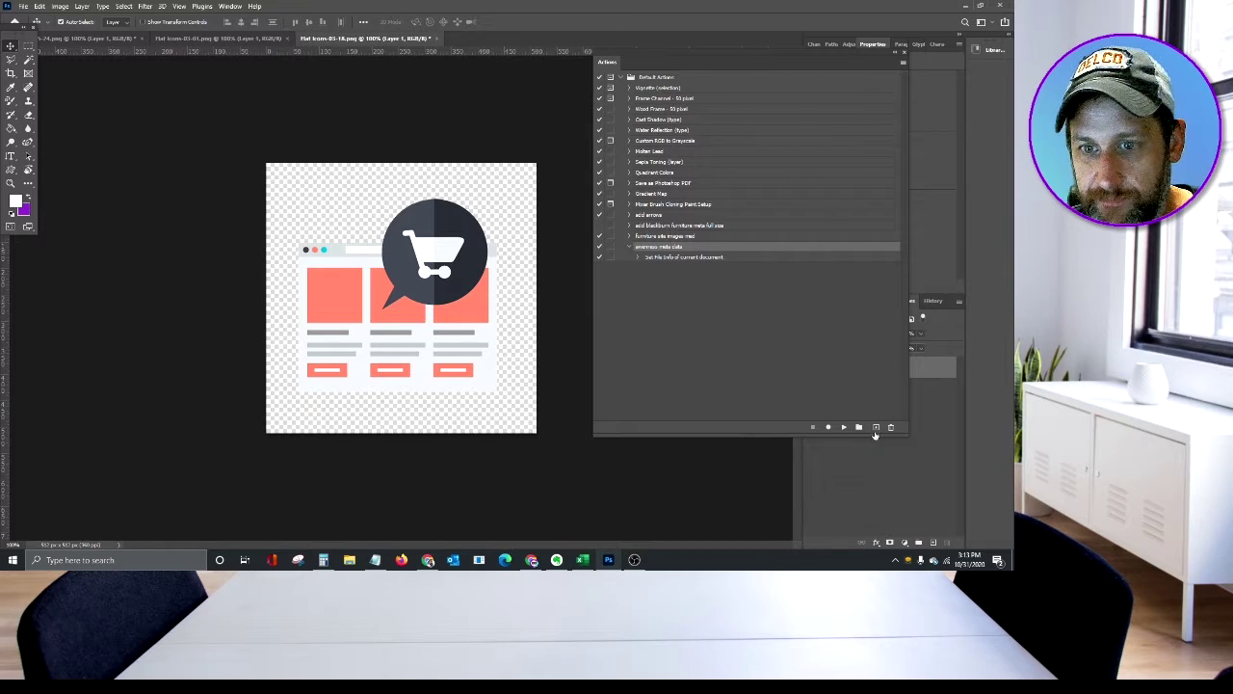
pyautogui.click(876, 428)
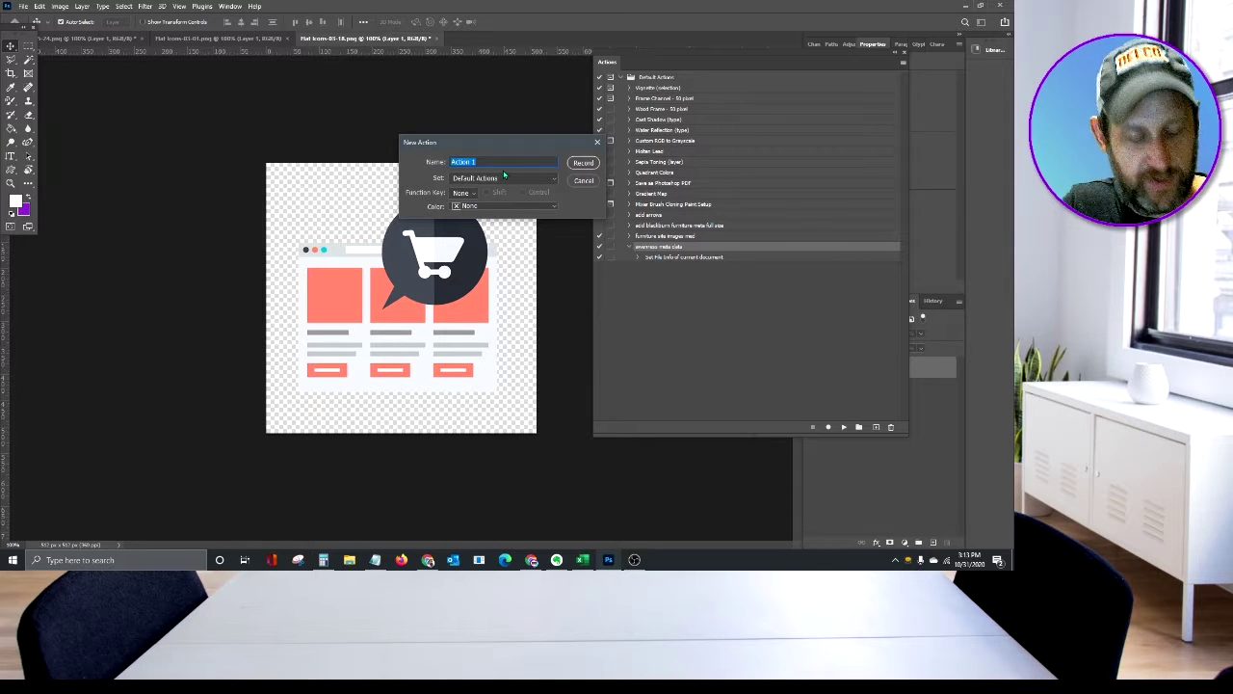
pyautogui.write('export i')
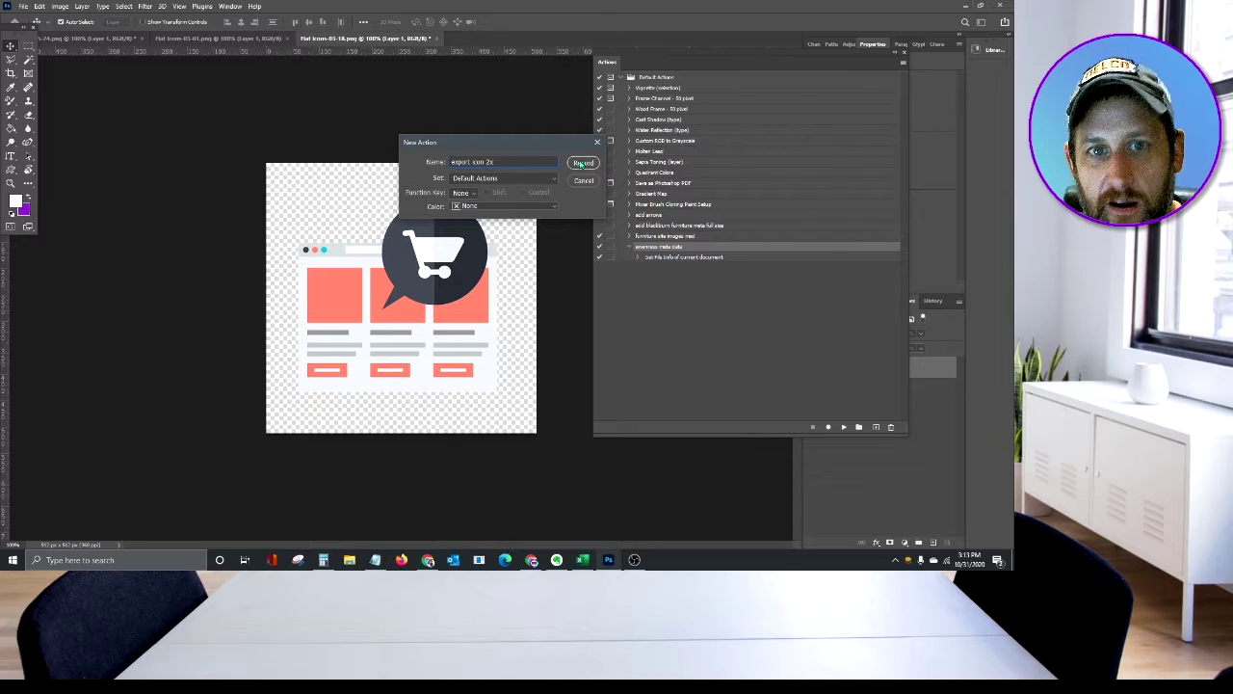
pyautogui.click(584, 163)
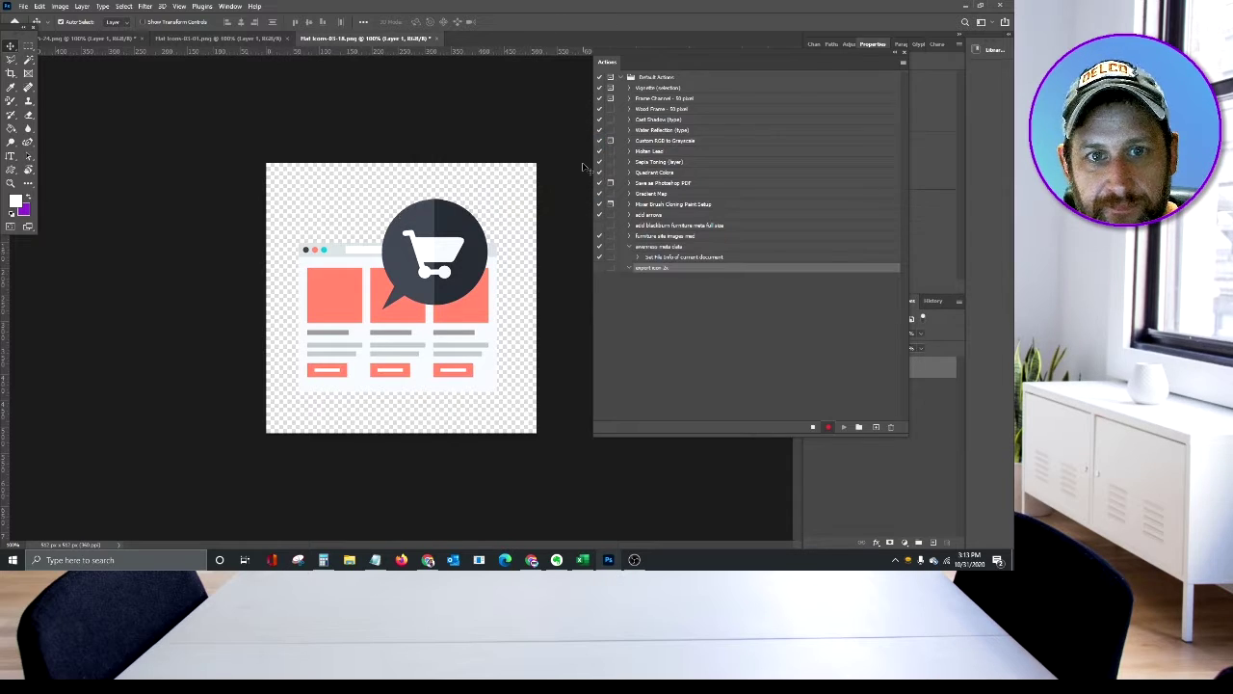
# - Open the Export As settings for the shopping cart icon and set the image scale to 25%
pyautogui.click(22, 7)
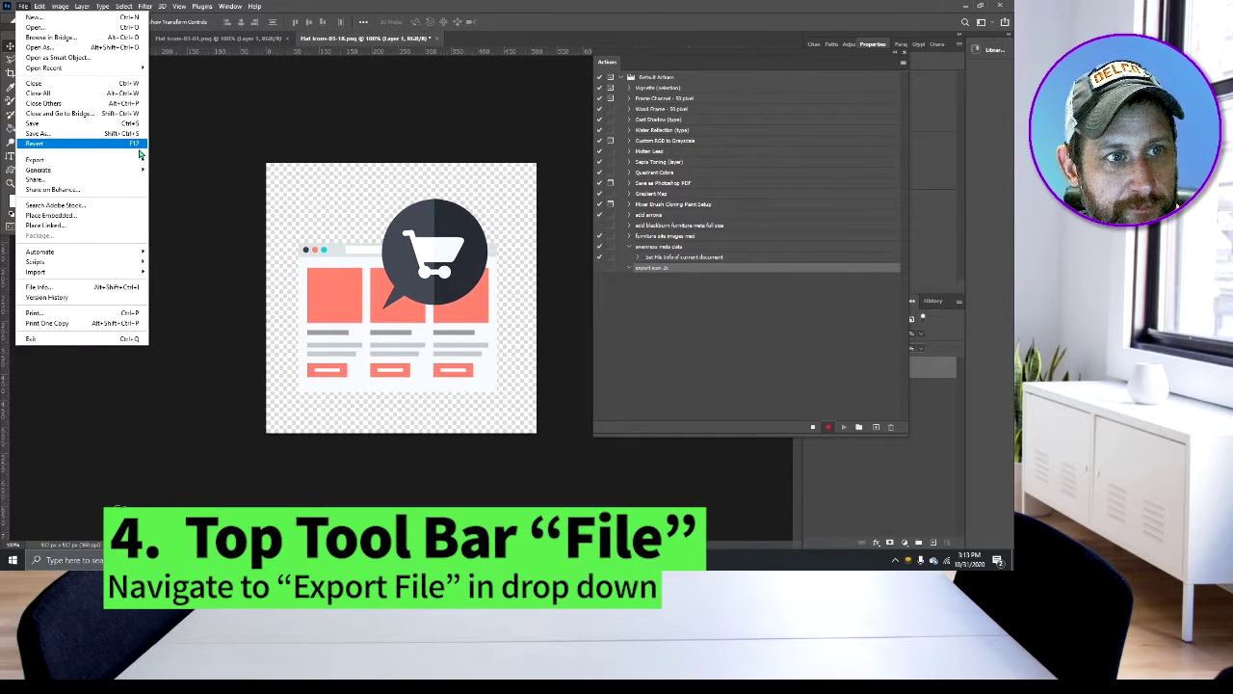
pyautogui.moveTo(135, 159)
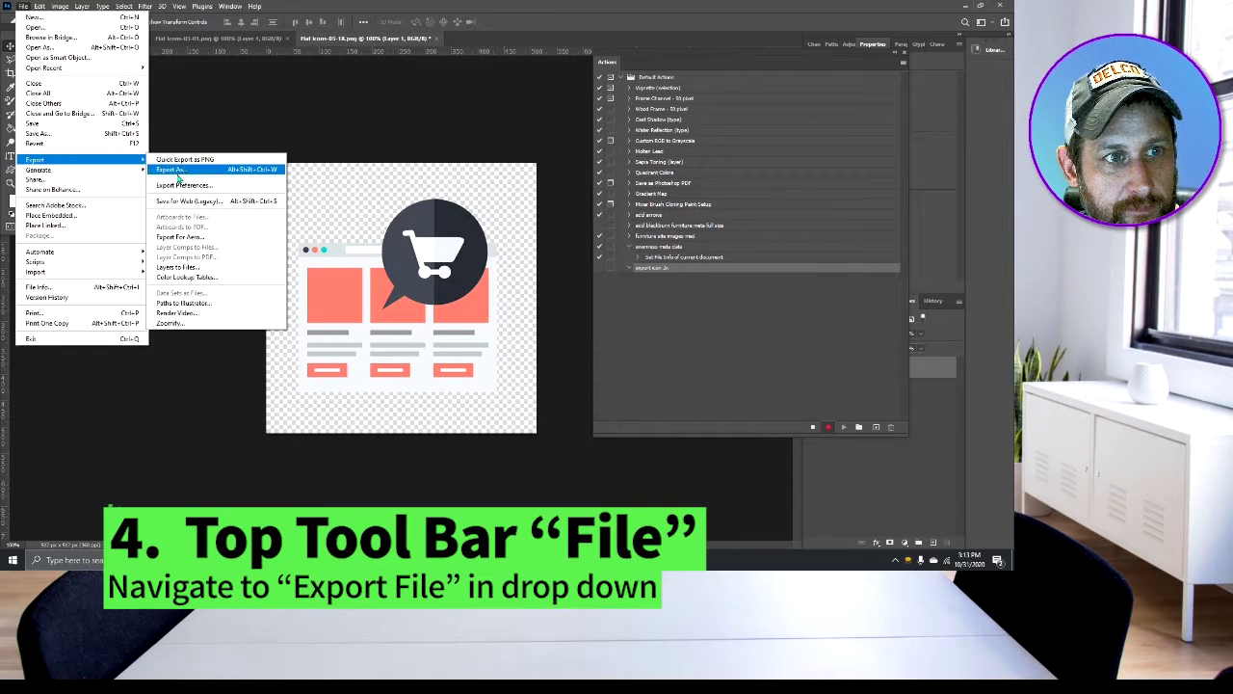
pyautogui.click(175, 173)
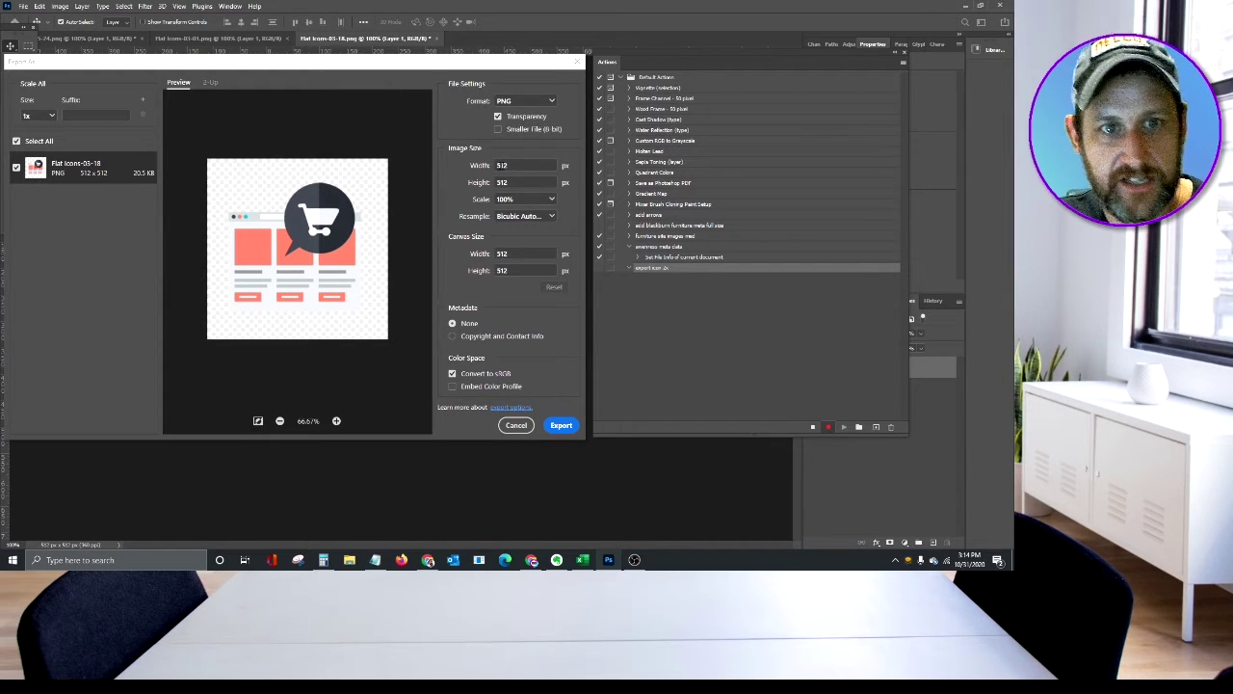
pyautogui.click(550, 200)
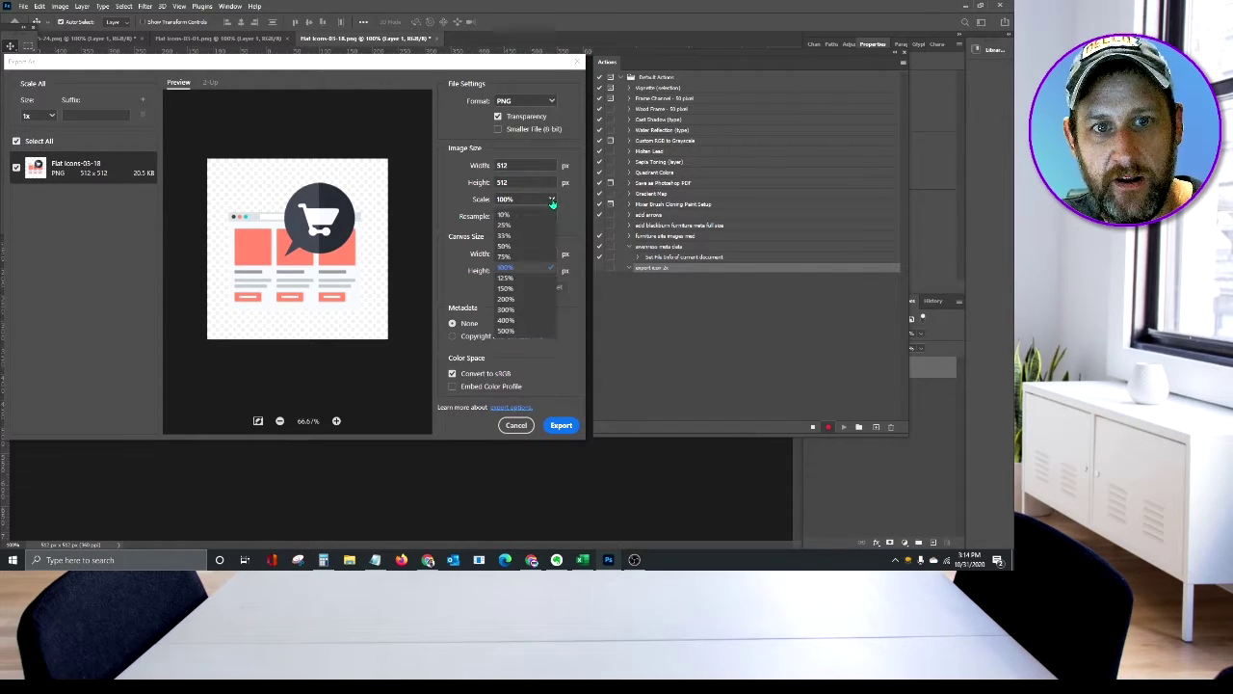
pyautogui.click(504, 225)
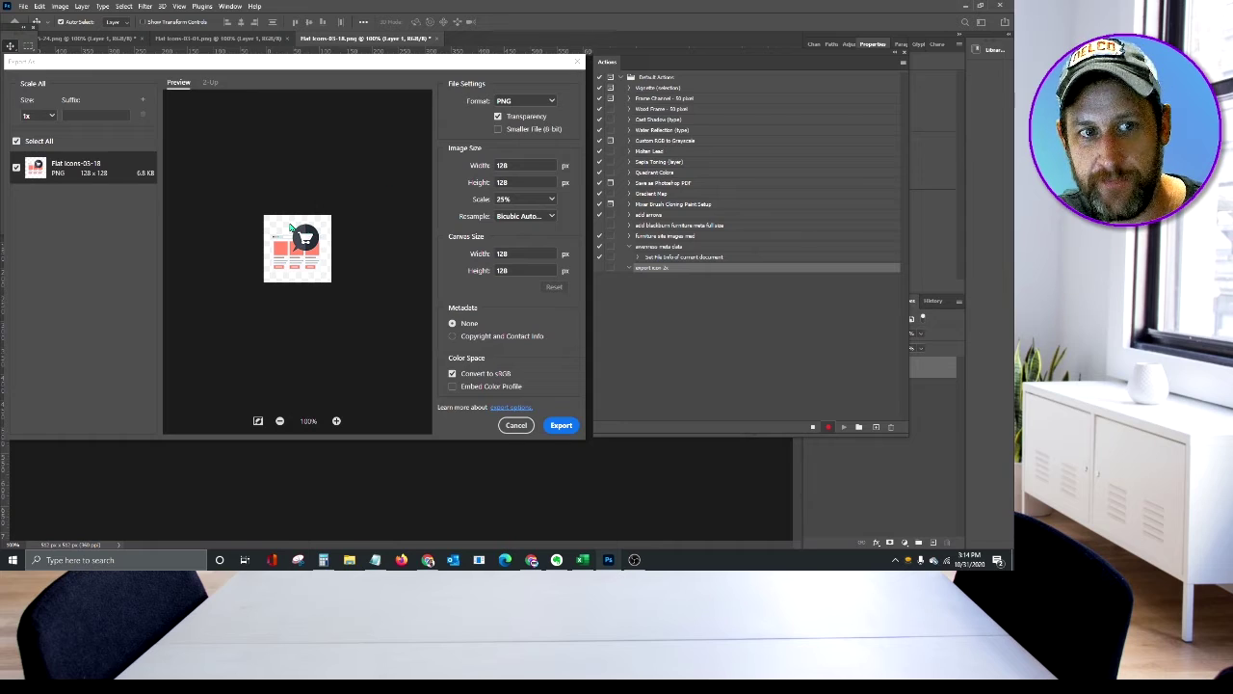
# - Keep PNG as the export format, enable Smaller File (8-bit), and include Copyright and Contact Info metadata
pyautogui.click(553, 103)
pyautogui.click(557, 114)
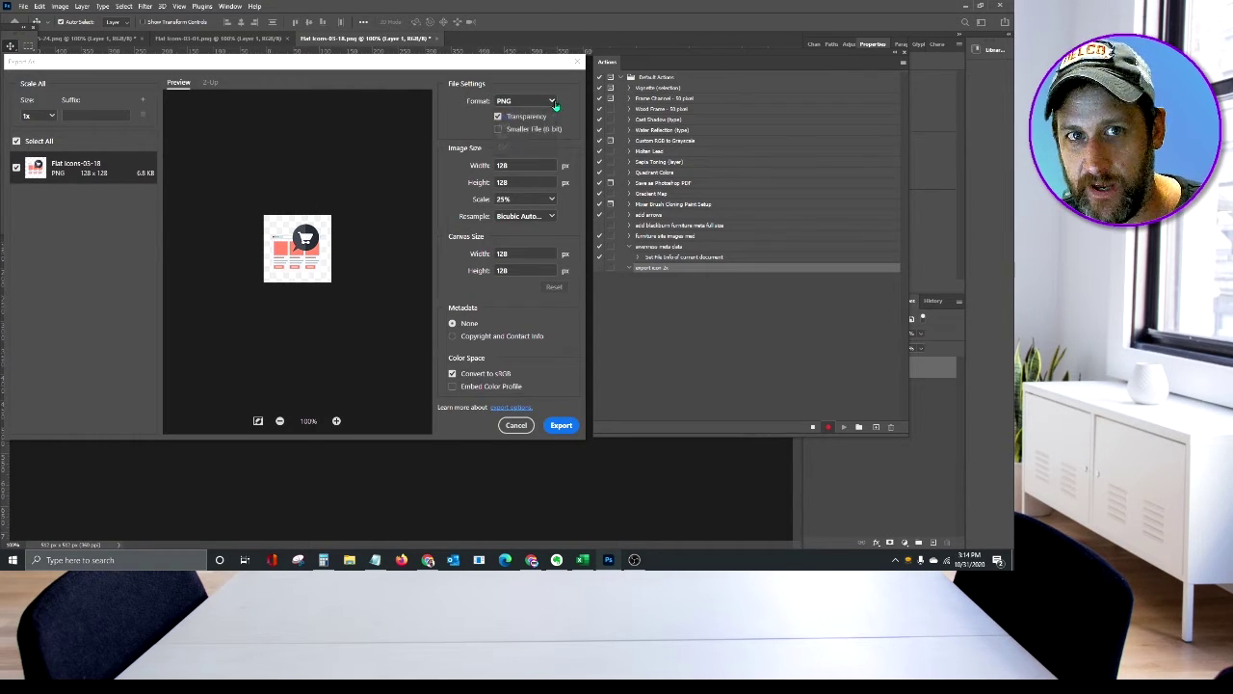
pyautogui.click(552, 102)
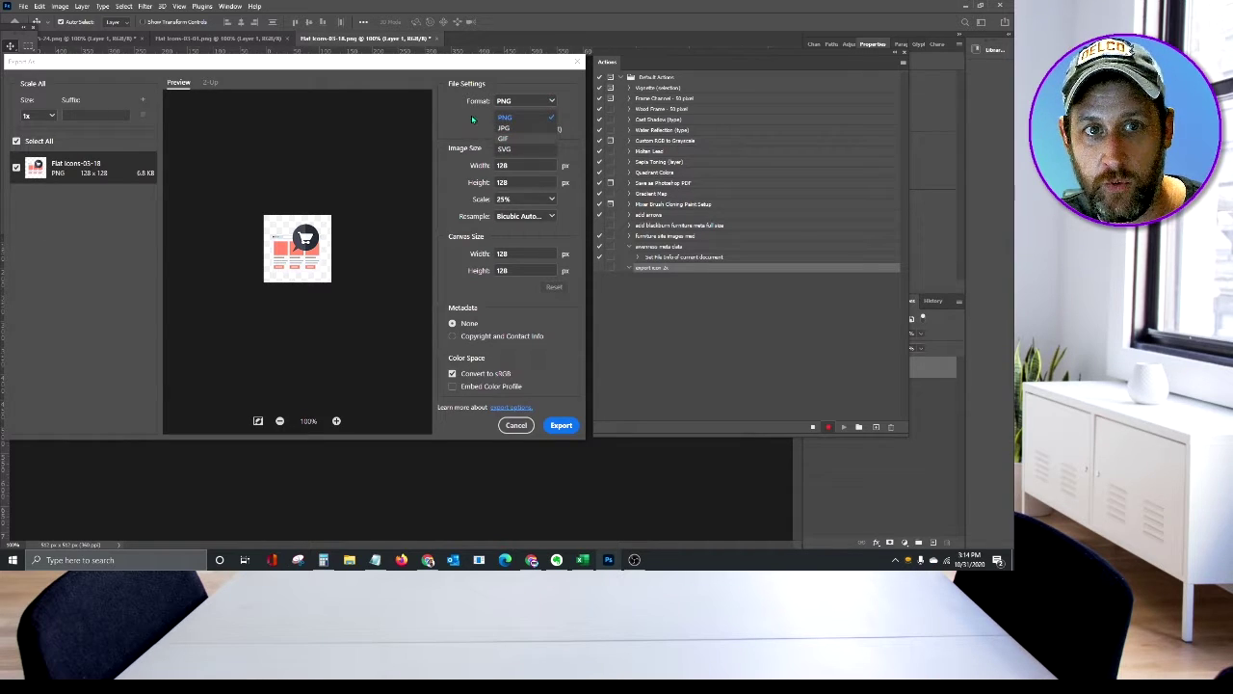
pyautogui.click(506, 103)
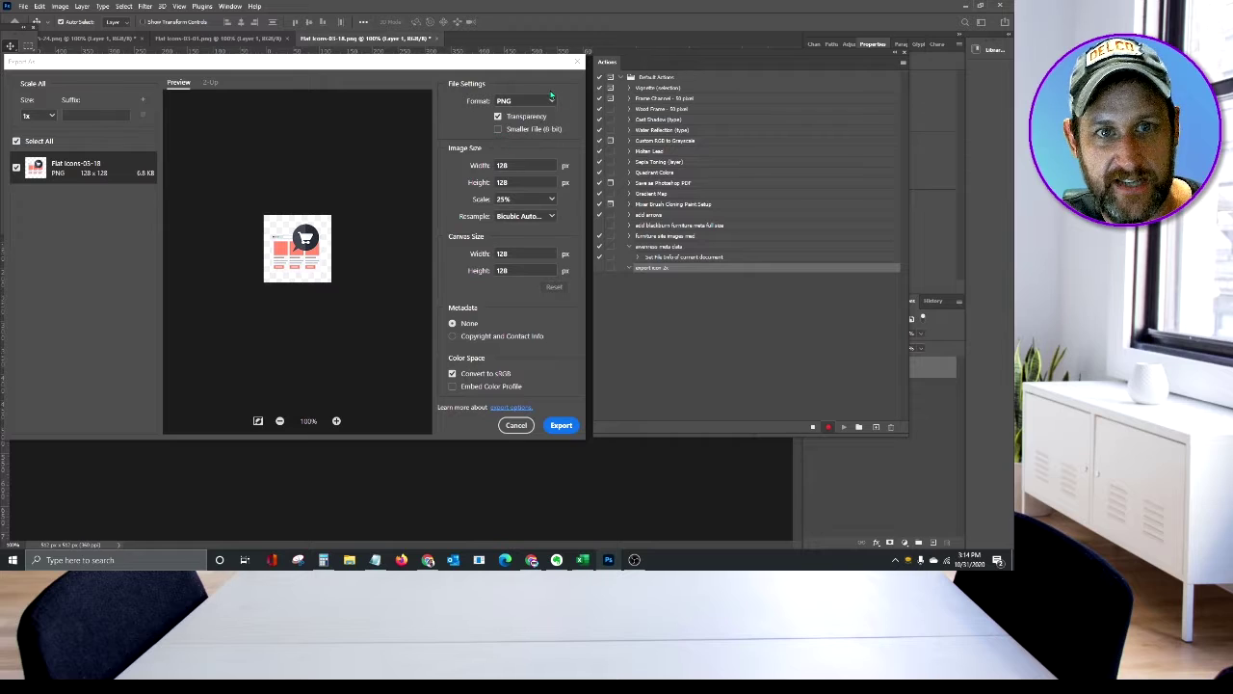
pyautogui.click(499, 130)
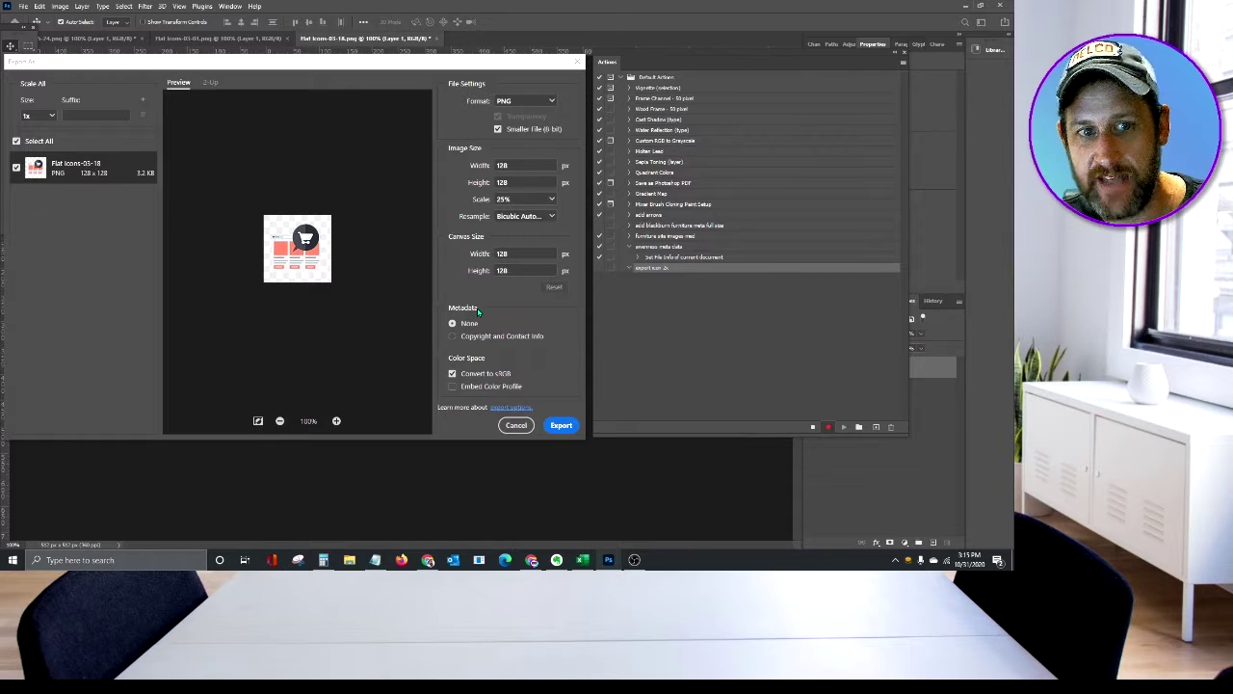
pyautogui.click(458, 337)
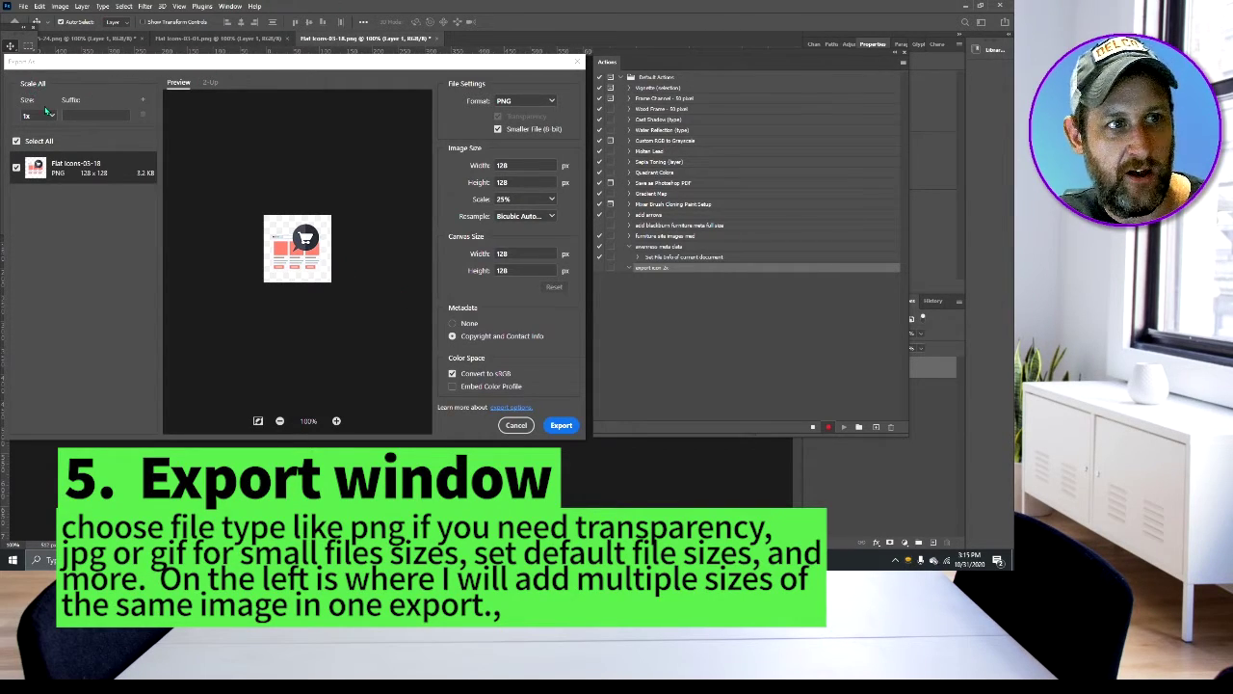
# - Add a second export size at 2x and give the 1x size the suffix "awareness"
pyautogui.click(142, 100)
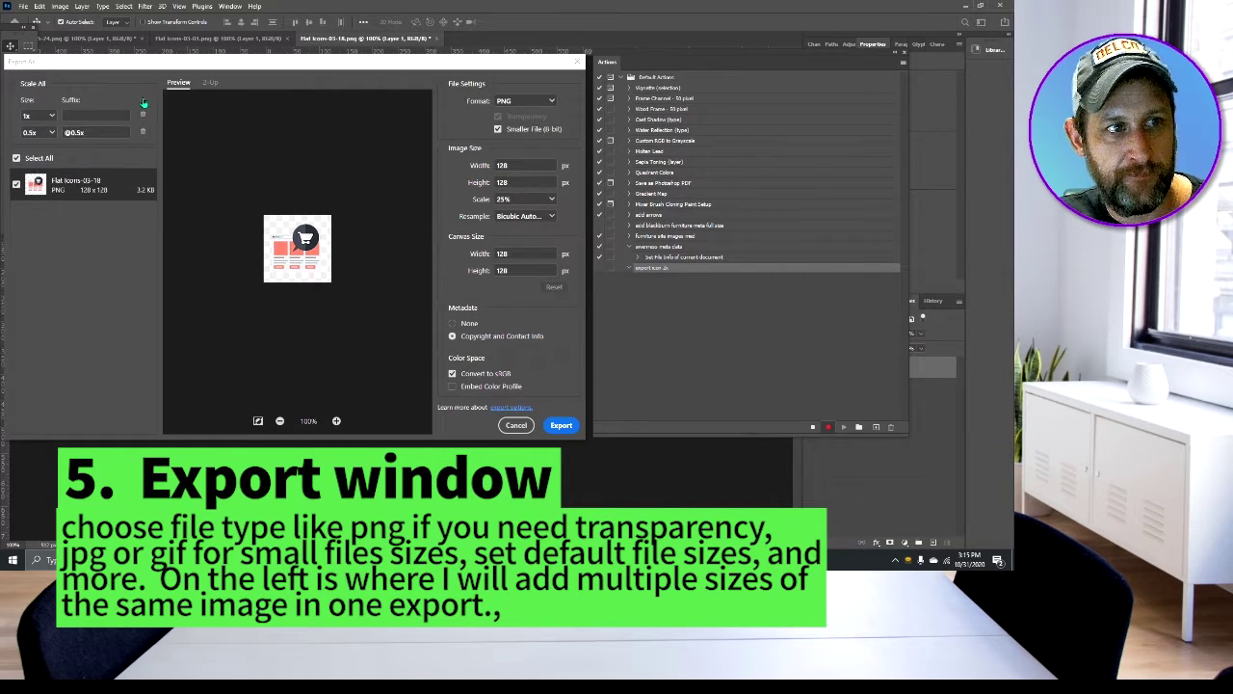
pyautogui.click(79, 115)
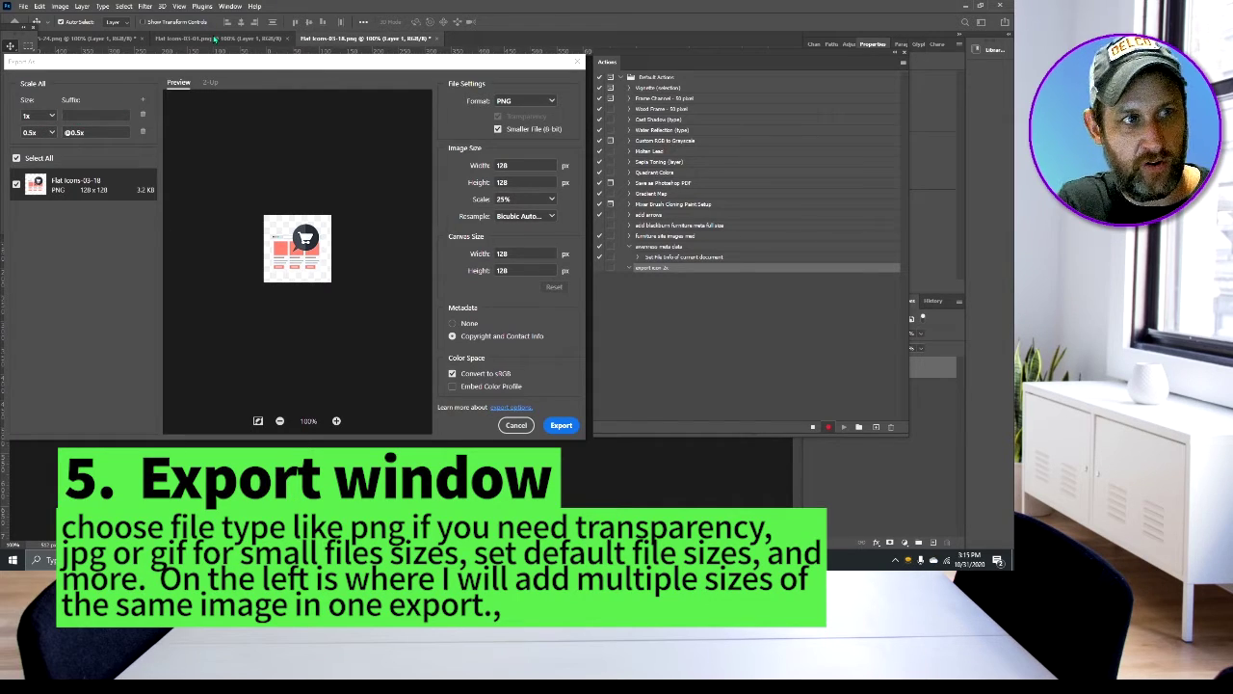
pyautogui.write('awareness')
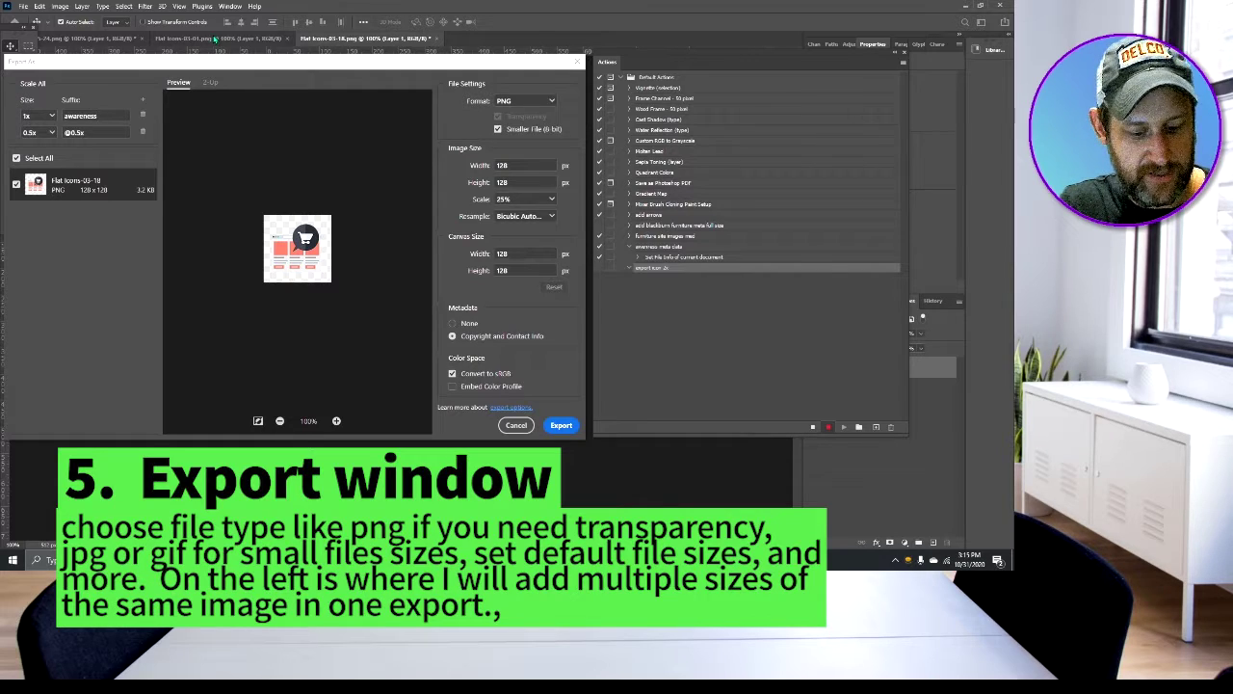
pyautogui.click(52, 134)
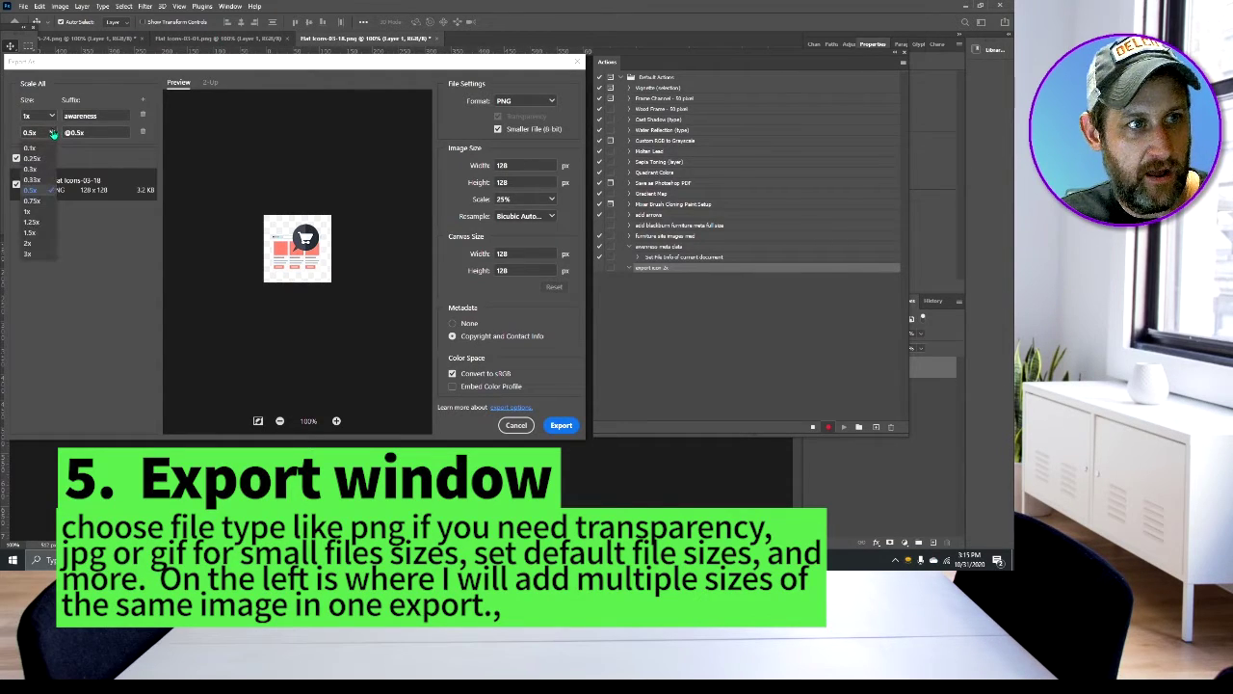
pyautogui.click(30, 249)
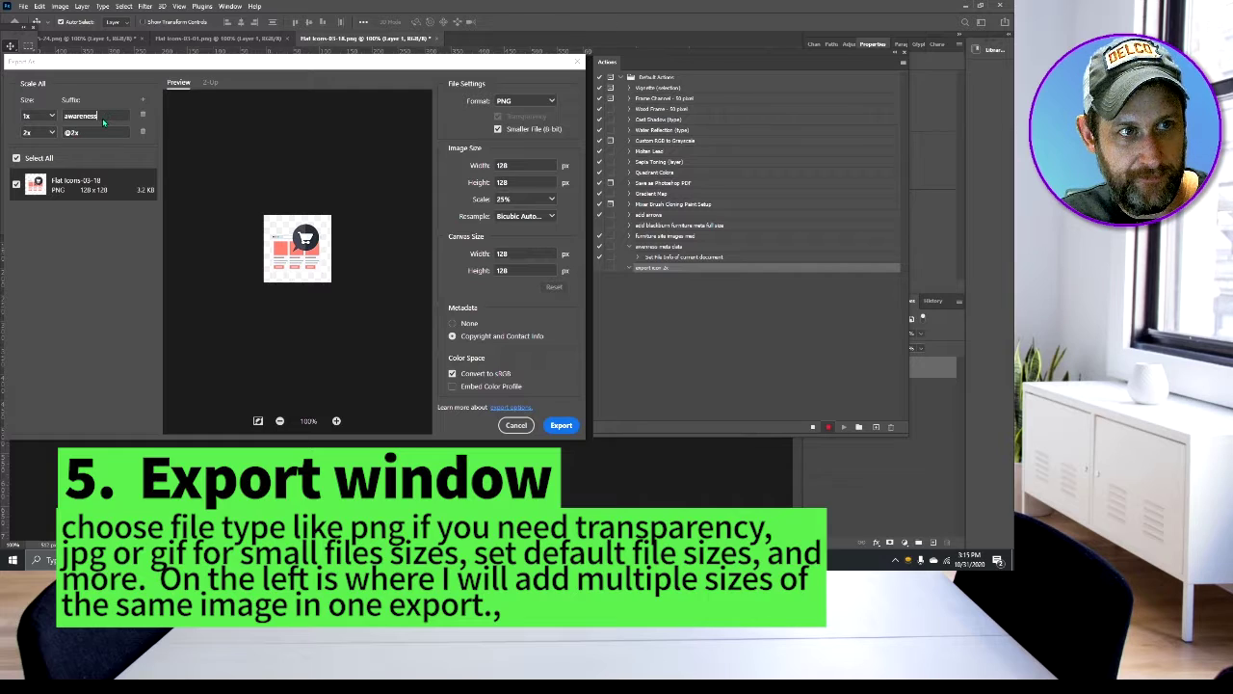
# - Clear the suffix of the first export size and keep that size at 1x
pyautogui.moveTo(104, 116); pyautogui.dragTo(42, 131)
pyautogui.press('BackSpace')
pyautogui.click(46, 116)
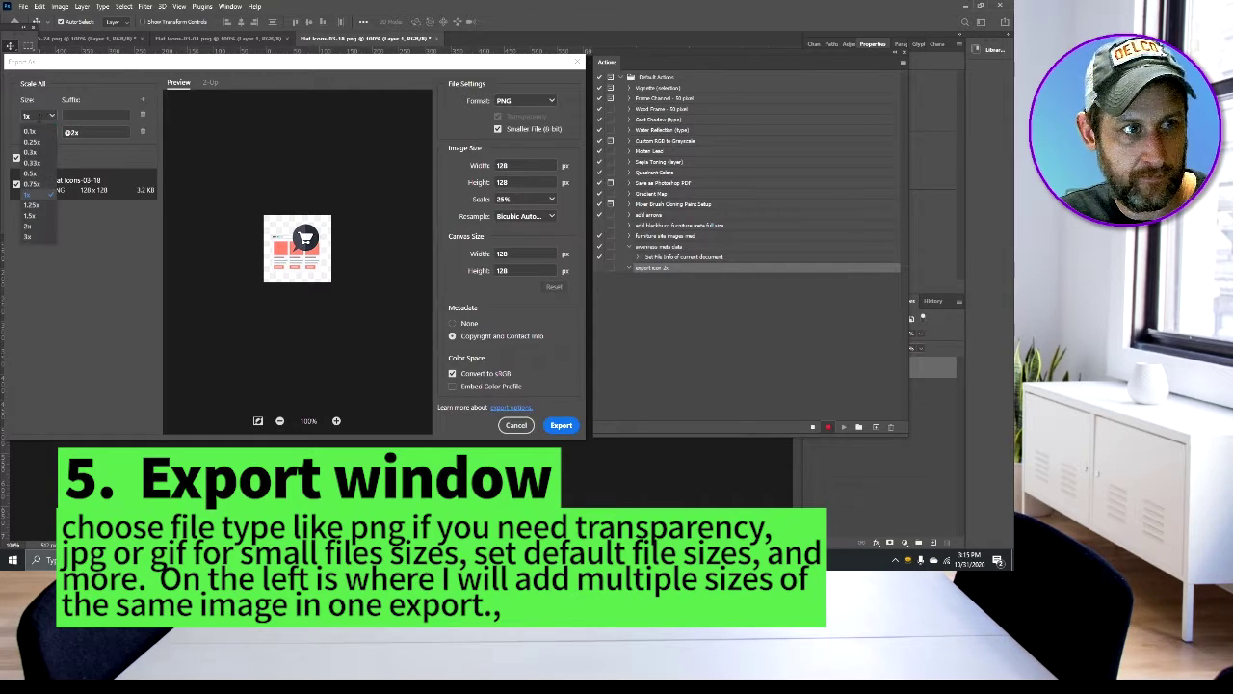
pyautogui.click(32, 196)
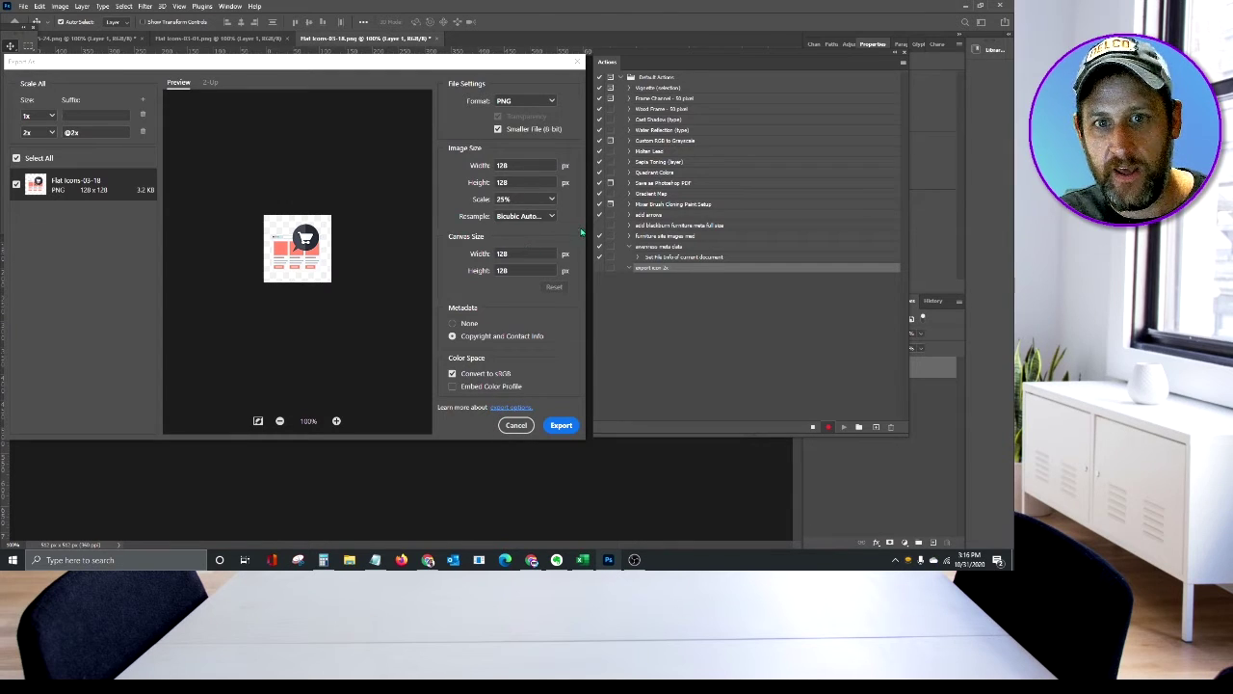
# - Export both image sizes to the "1. Awareness" folder within Documents > Design and Creative Assets
pyautogui.click(560, 430)
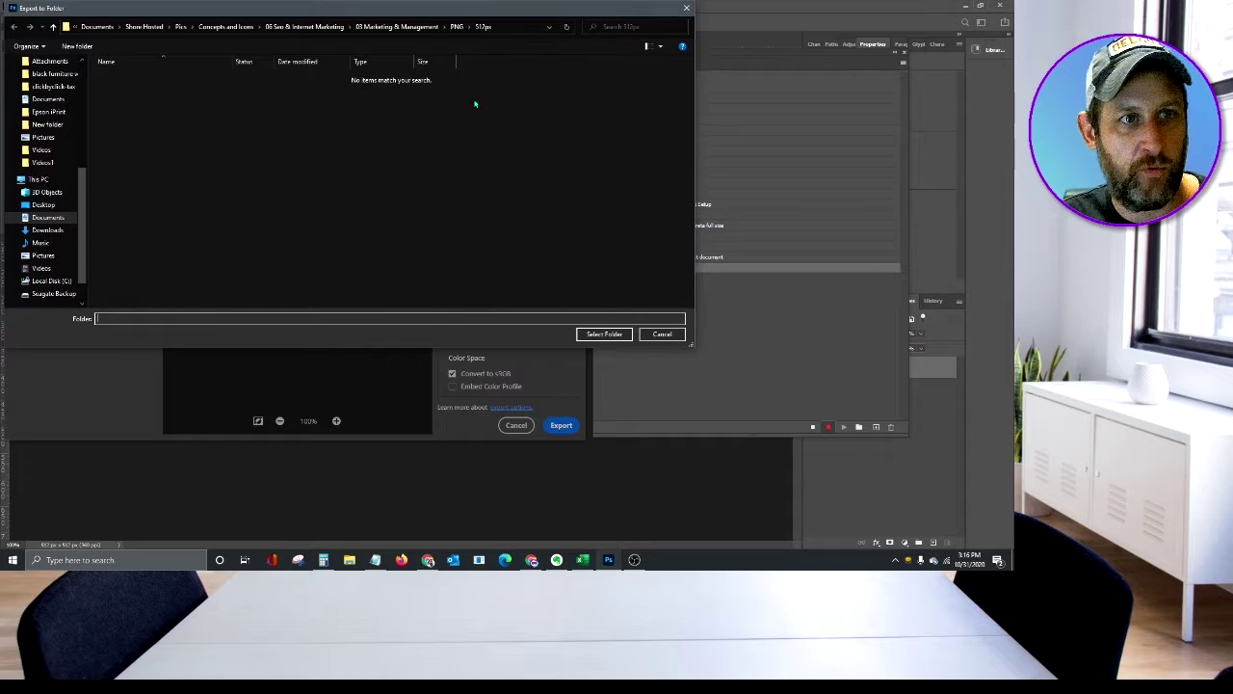
pyautogui.click(96, 27)
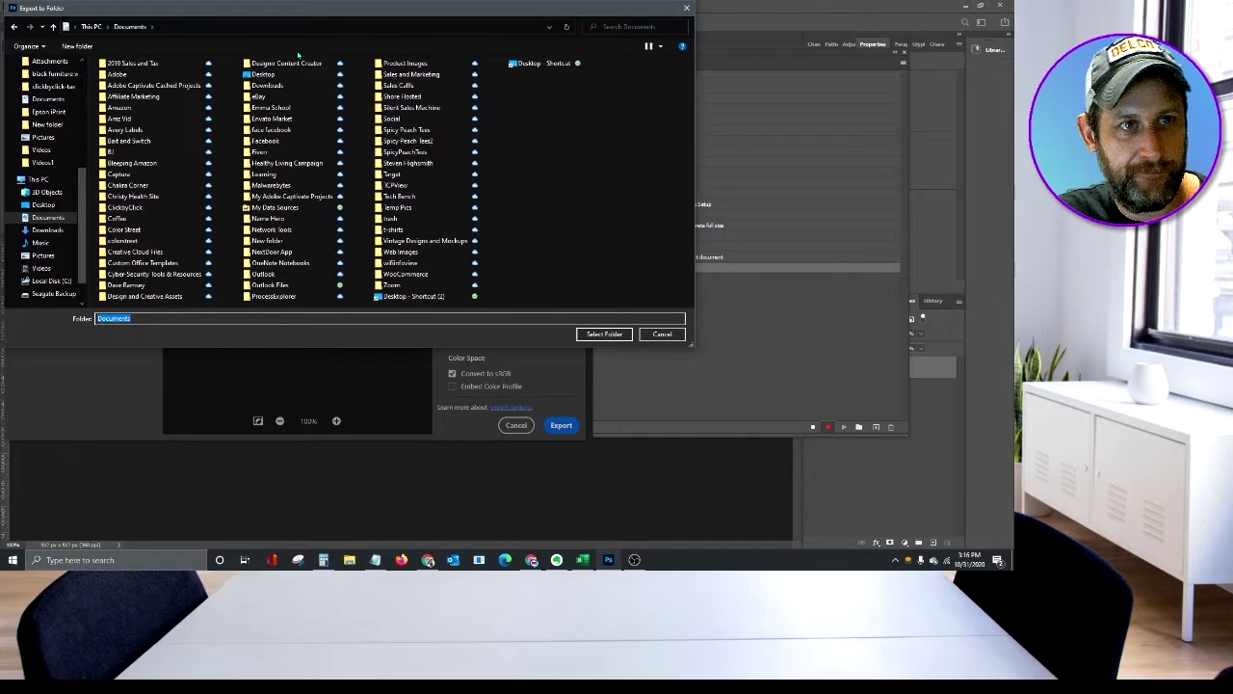
pyautogui.doubleClick(155, 295)
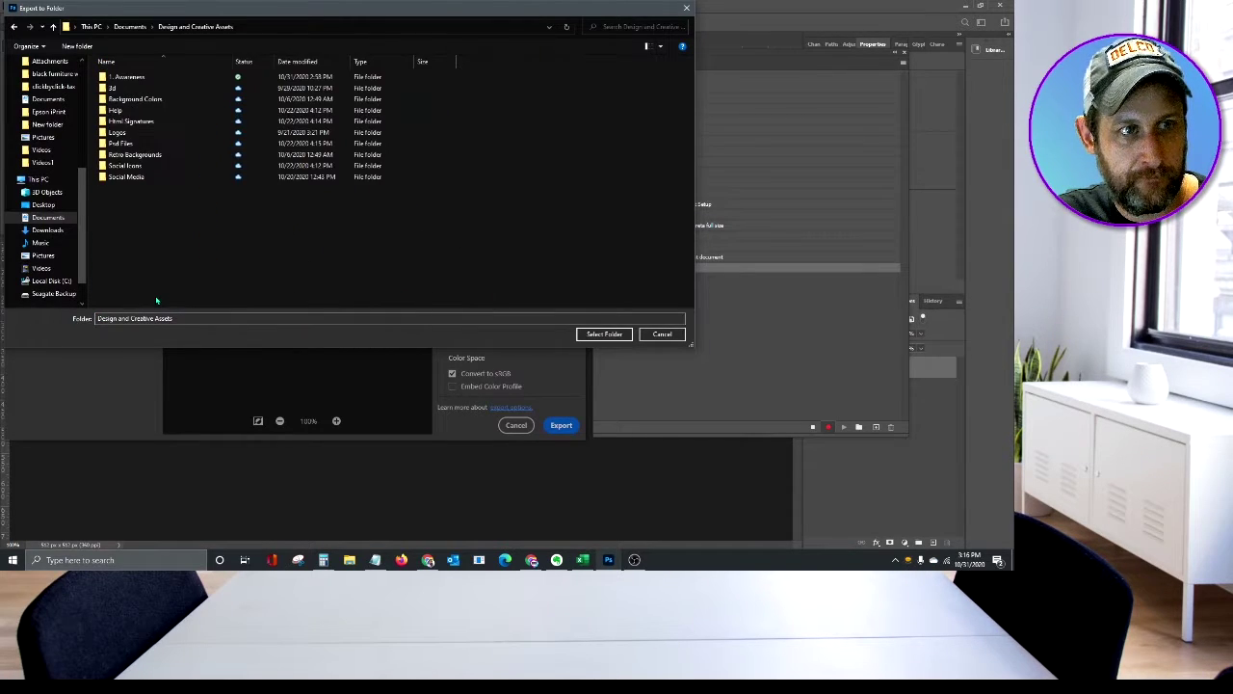
pyautogui.doubleClick(136, 78)
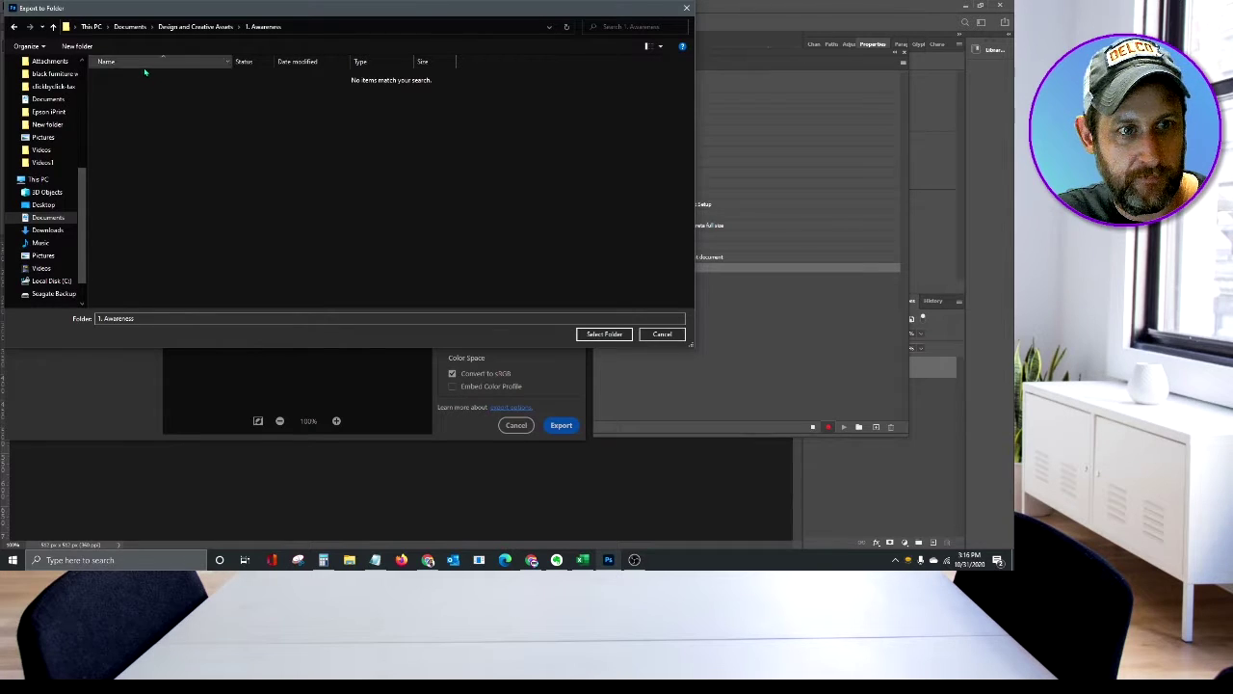
pyautogui.click(605, 335)
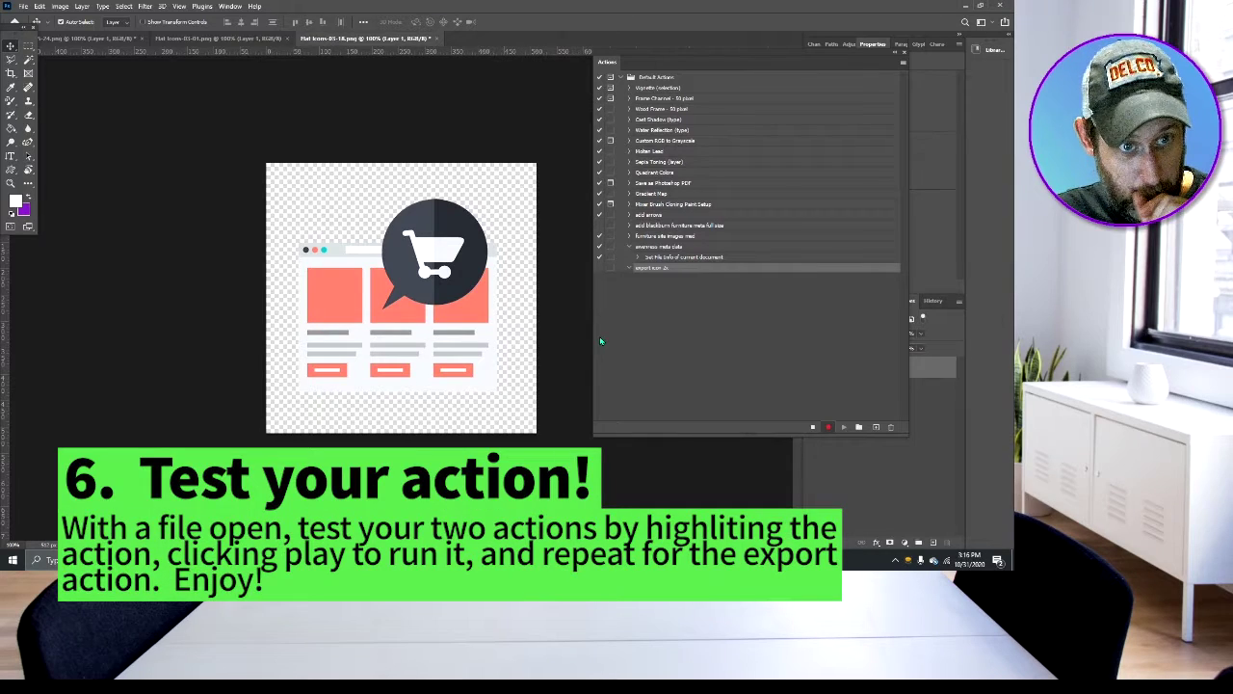
# - Close the shopping cart icon document without saving changes and stop recording the export action
pyautogui.click(439, 39)
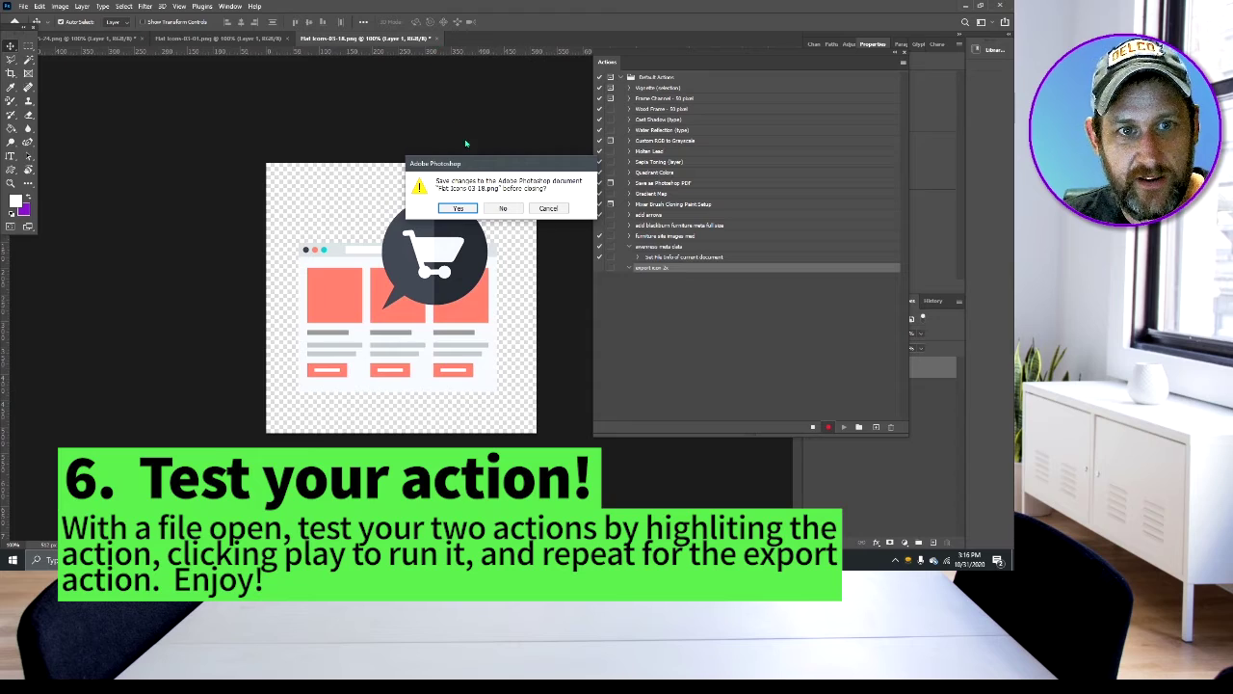
pyautogui.click(503, 210)
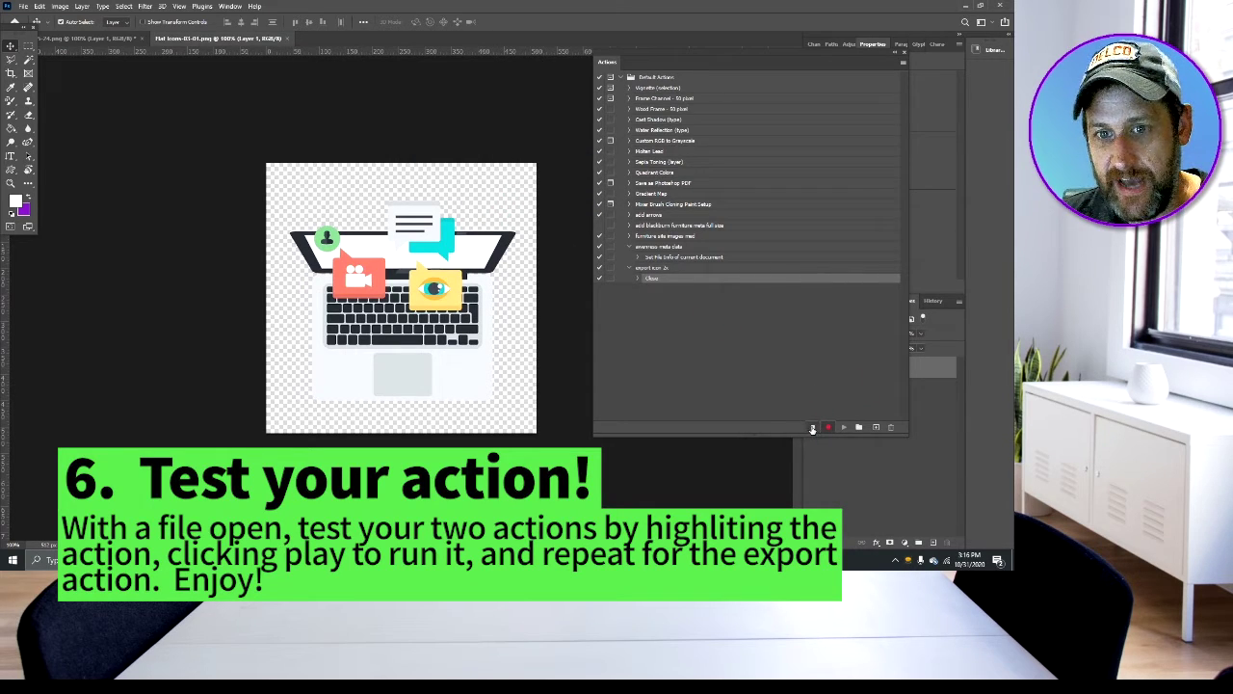
pyautogui.click(812, 428)
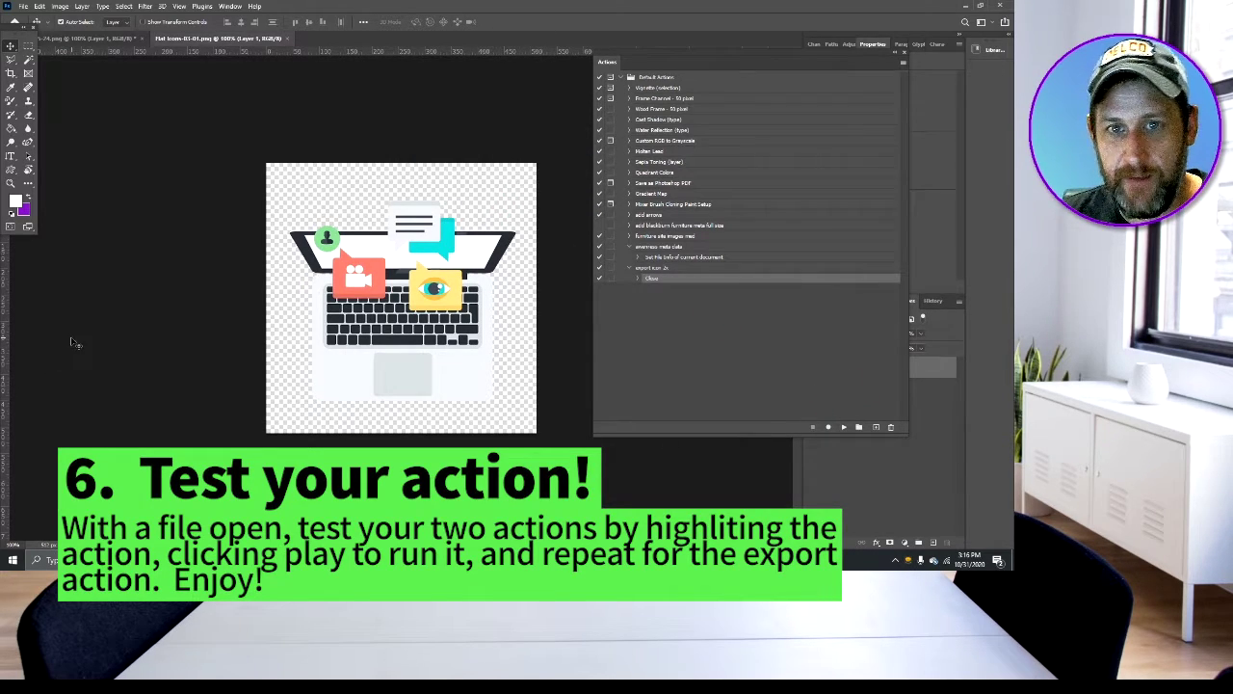
# - Run the "awareness meta data" action and the "export icon 2x" action on the laptop icon document
pyautogui.click(657, 247)
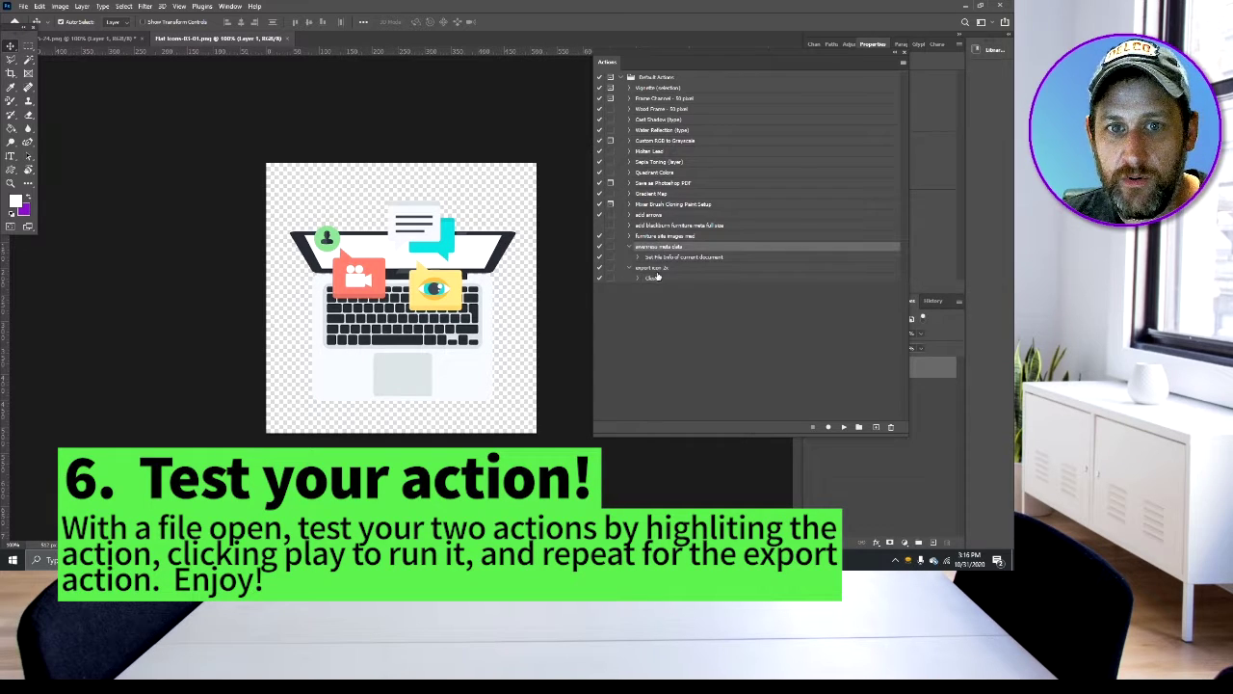
pyautogui.click(655, 269)
pyautogui.click(660, 248)
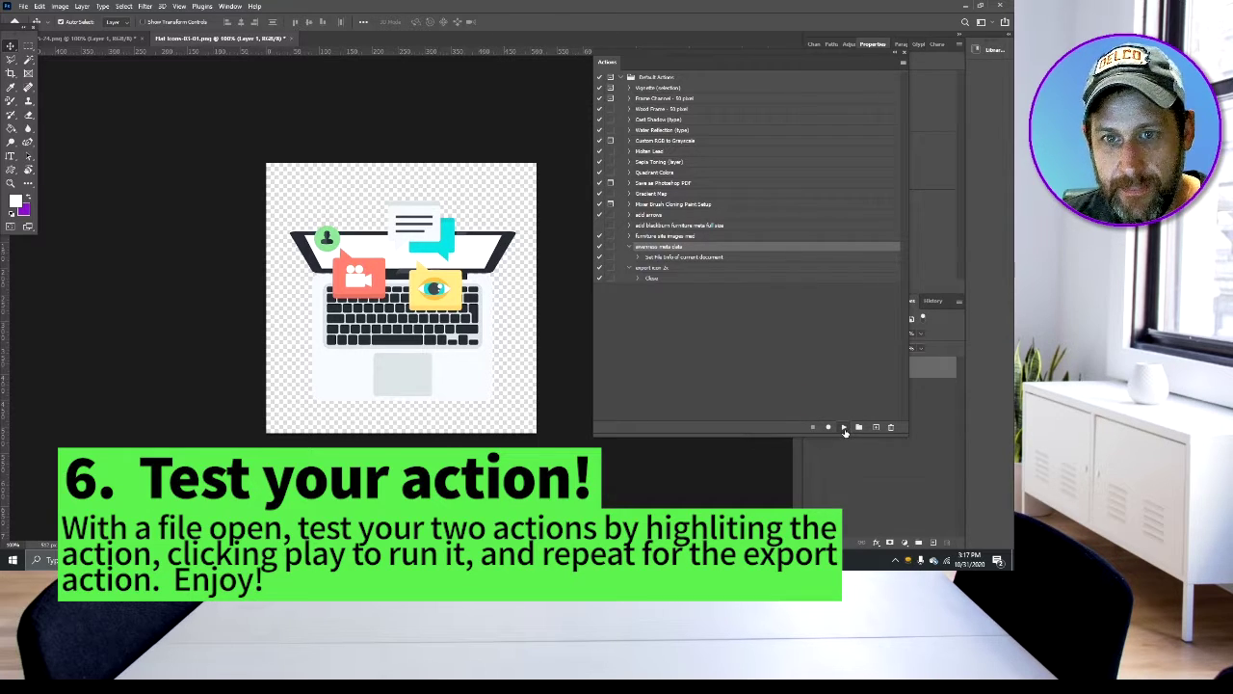
pyautogui.click(659, 268)
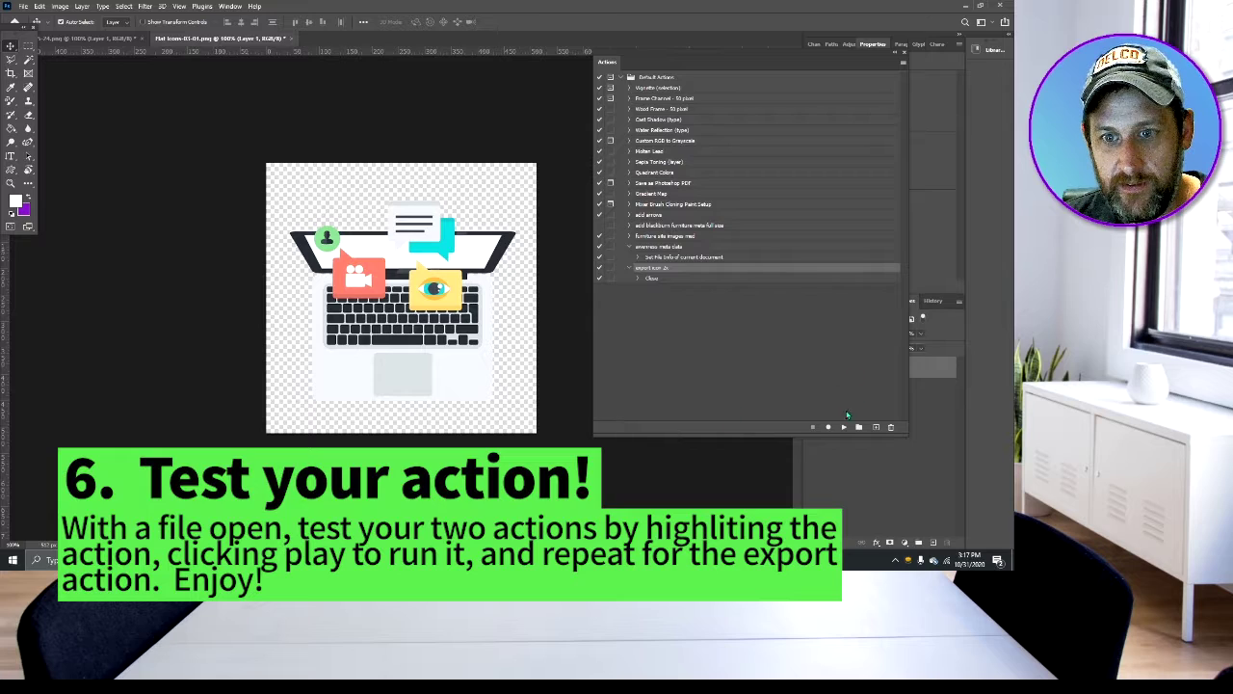
pyautogui.click(845, 428)
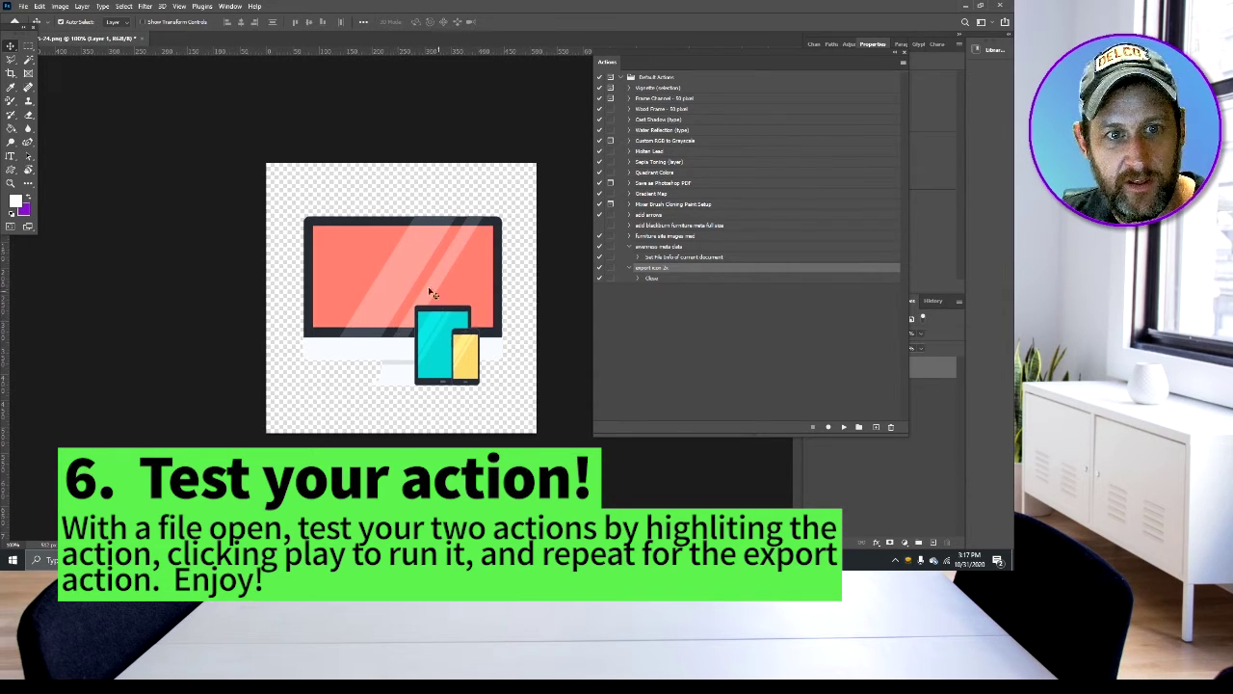
# - Run the "awareness meta data" action and the "export icon 2x" action on the desktop monitor icon document
pyautogui.click(680, 248)
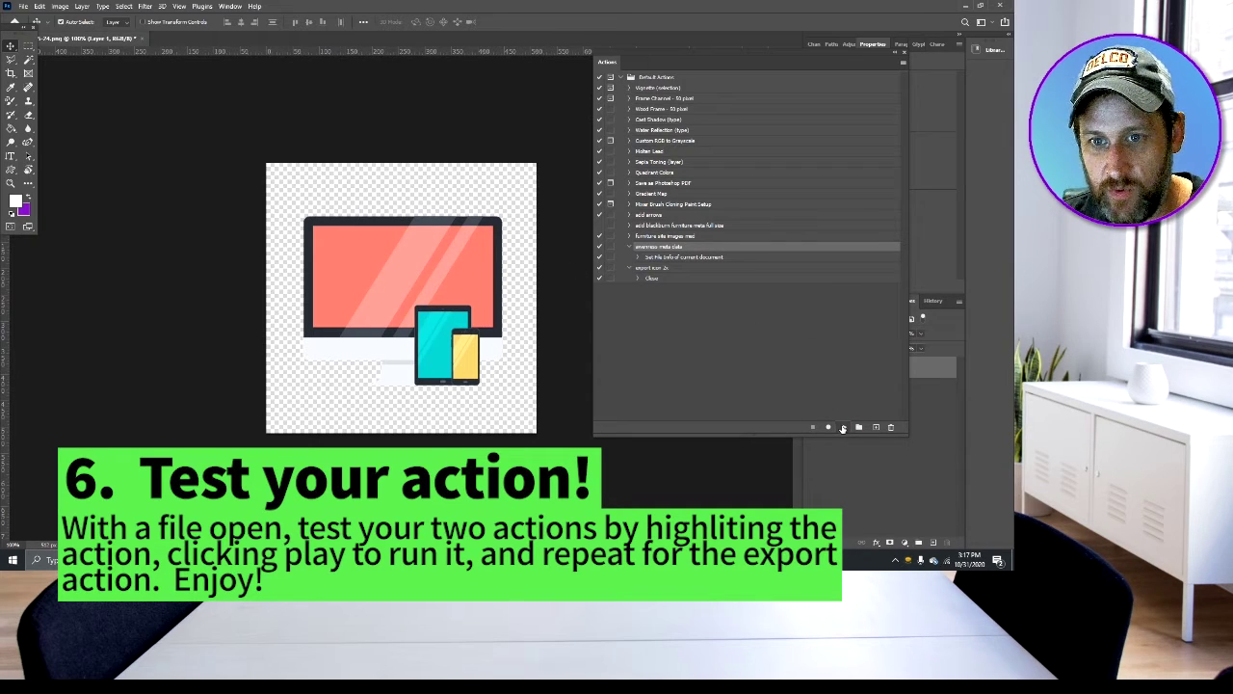
pyautogui.click(843, 428)
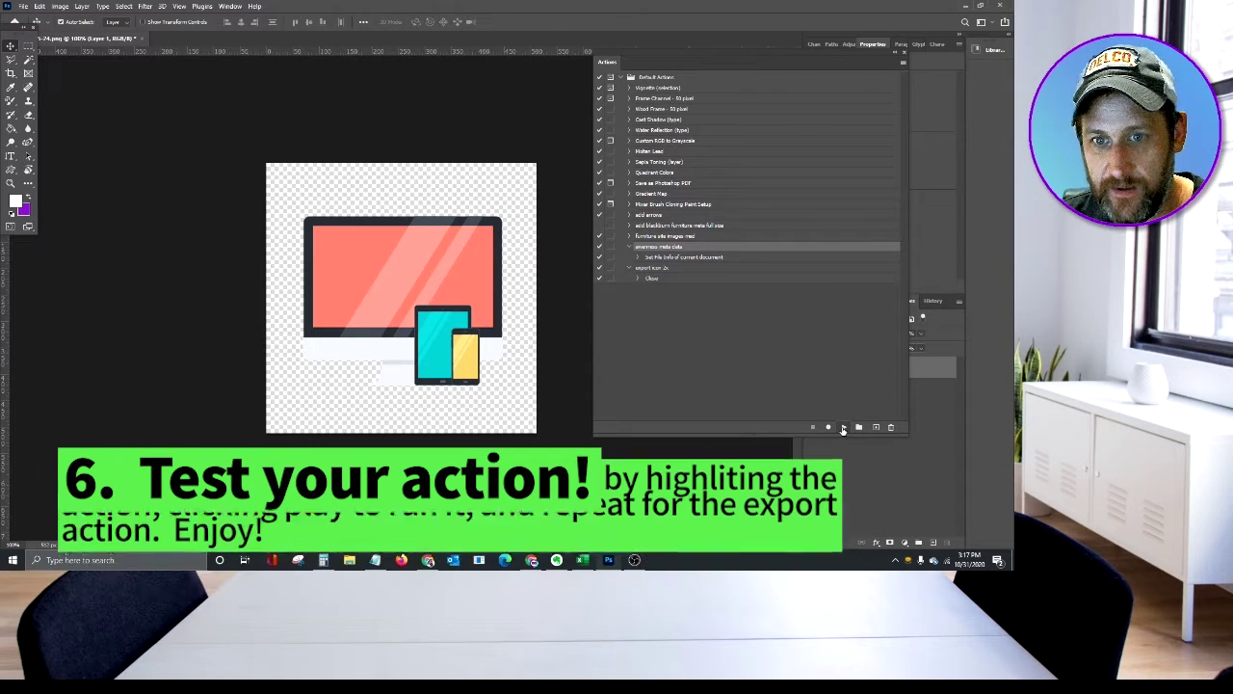
pyautogui.click(660, 269)
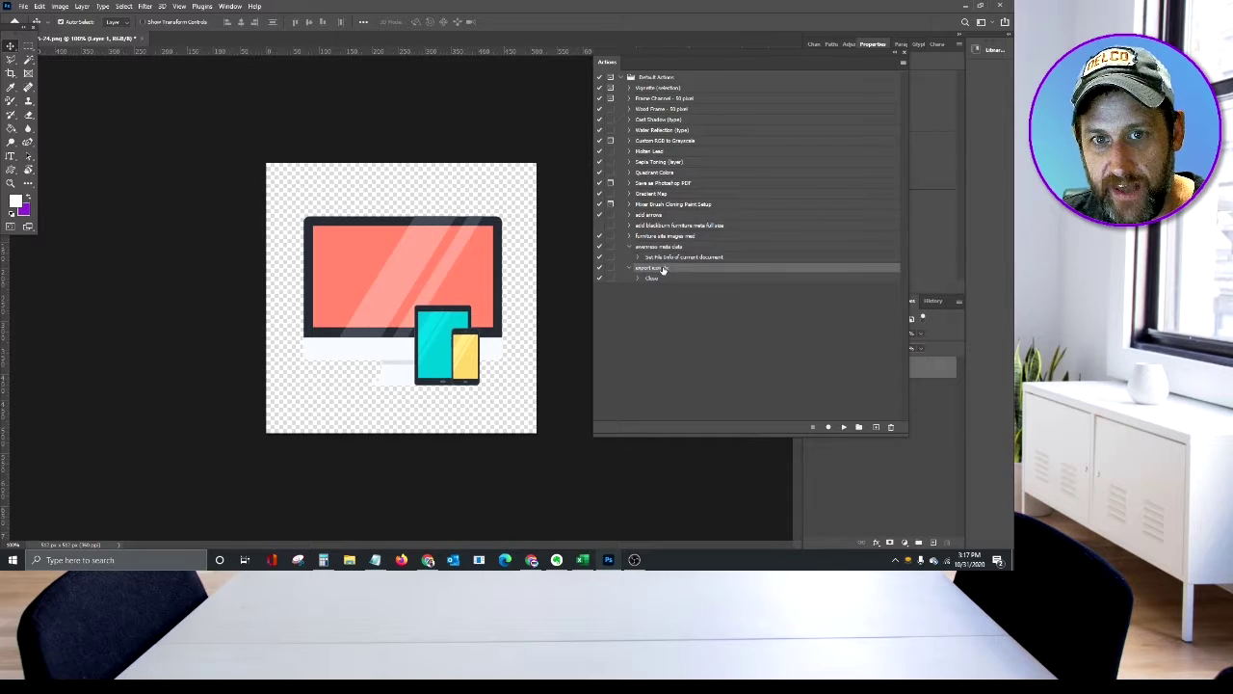
pyautogui.click(845, 428)
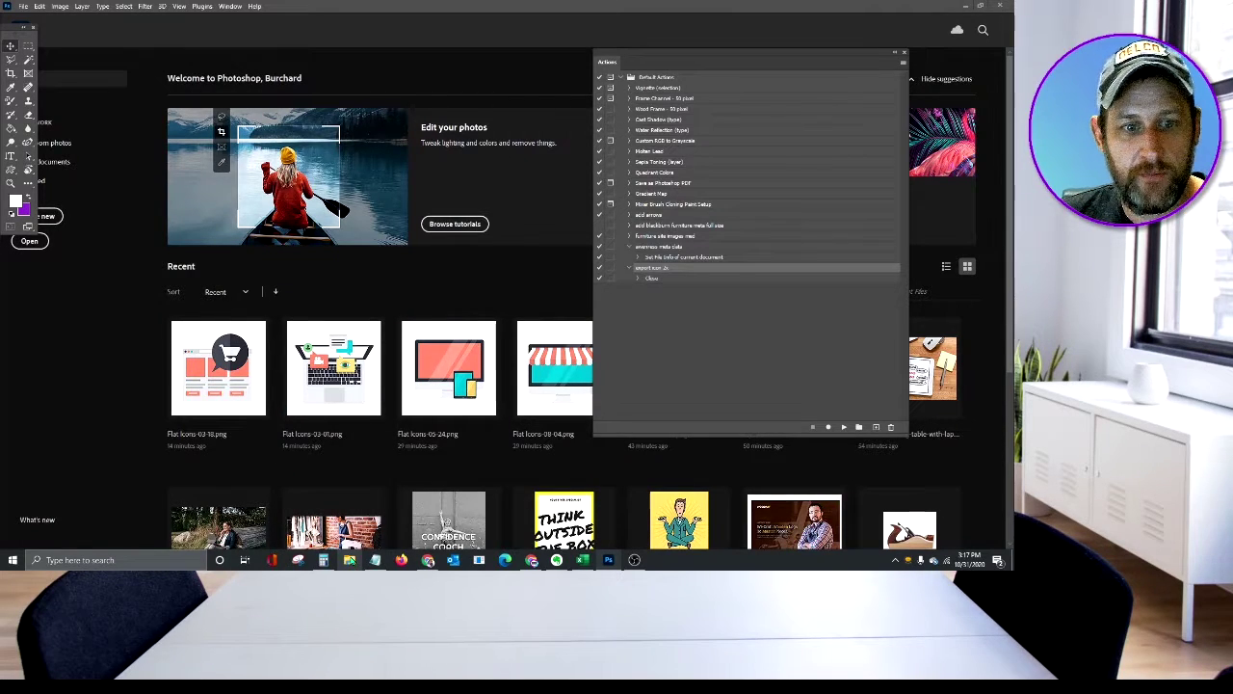
# - Switch to File Explorer and open the "1. Awareness" folder within Documents > Design and Creative Assets to check the exported icons
pyautogui.click(350, 562)
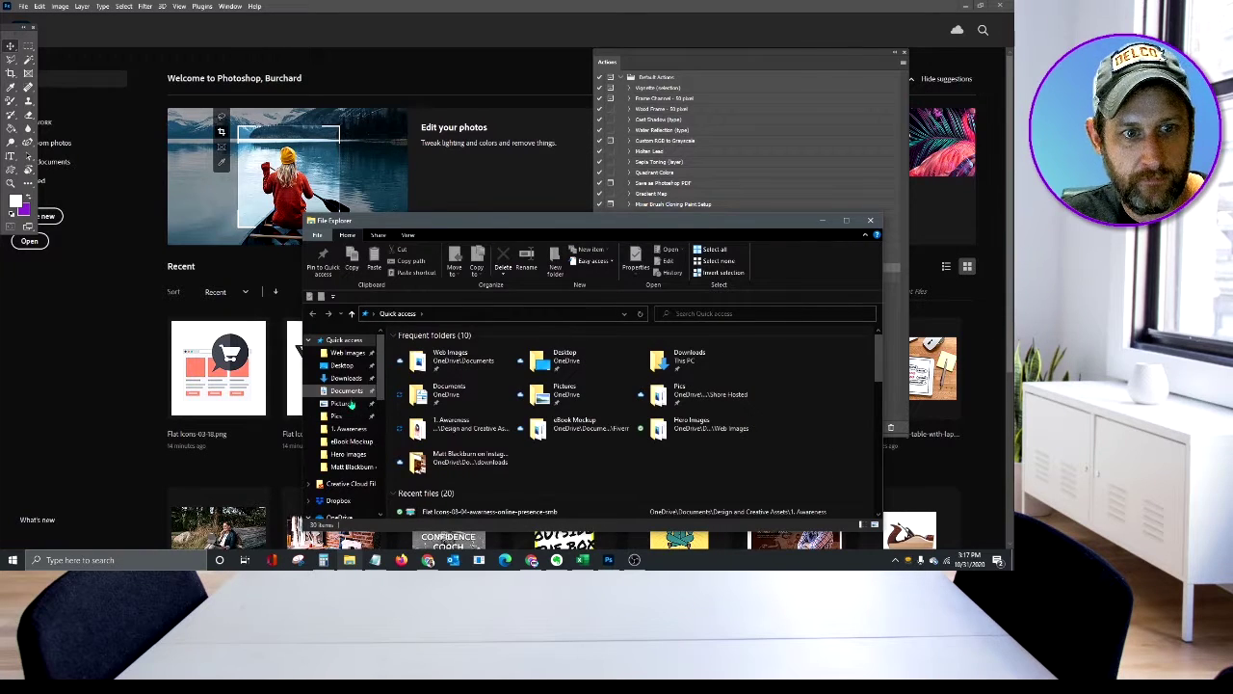
pyautogui.click(346, 390)
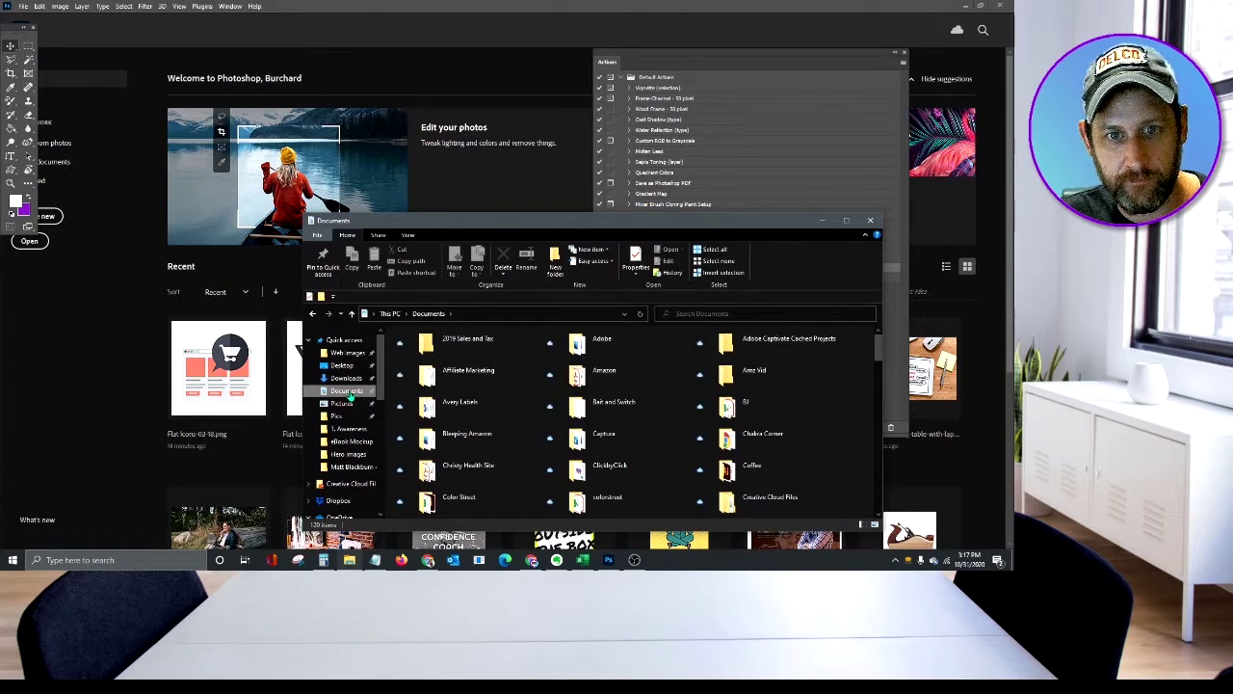
pyautogui.scroll(-2, 550, 421)
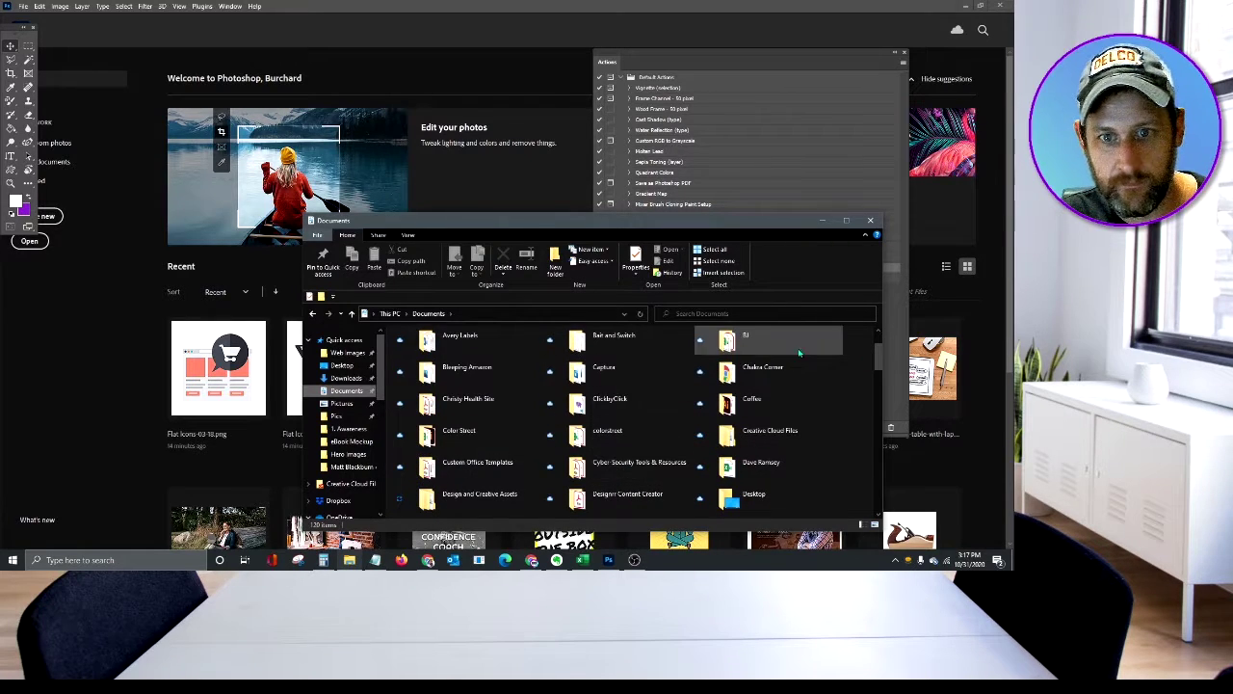
pyautogui.scroll(-2, 581, 464)
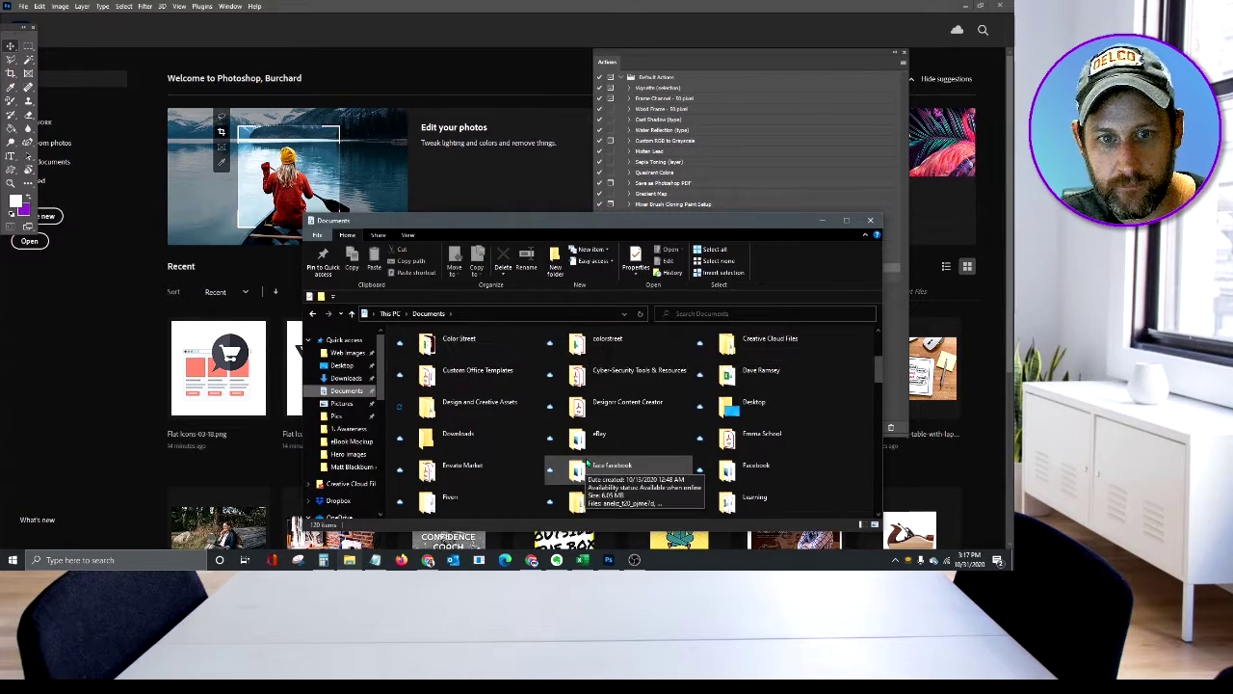
pyautogui.click(471, 408)
pyautogui.doubleClick(471, 408)
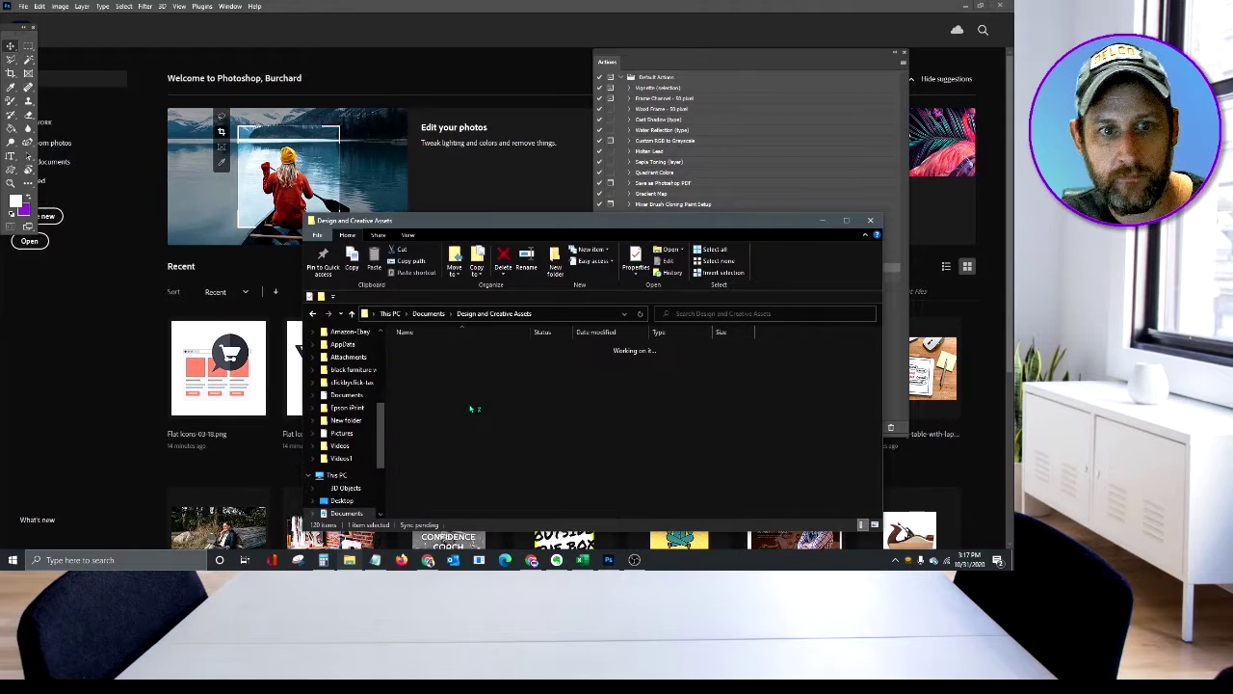
pyautogui.doubleClick(438, 348)
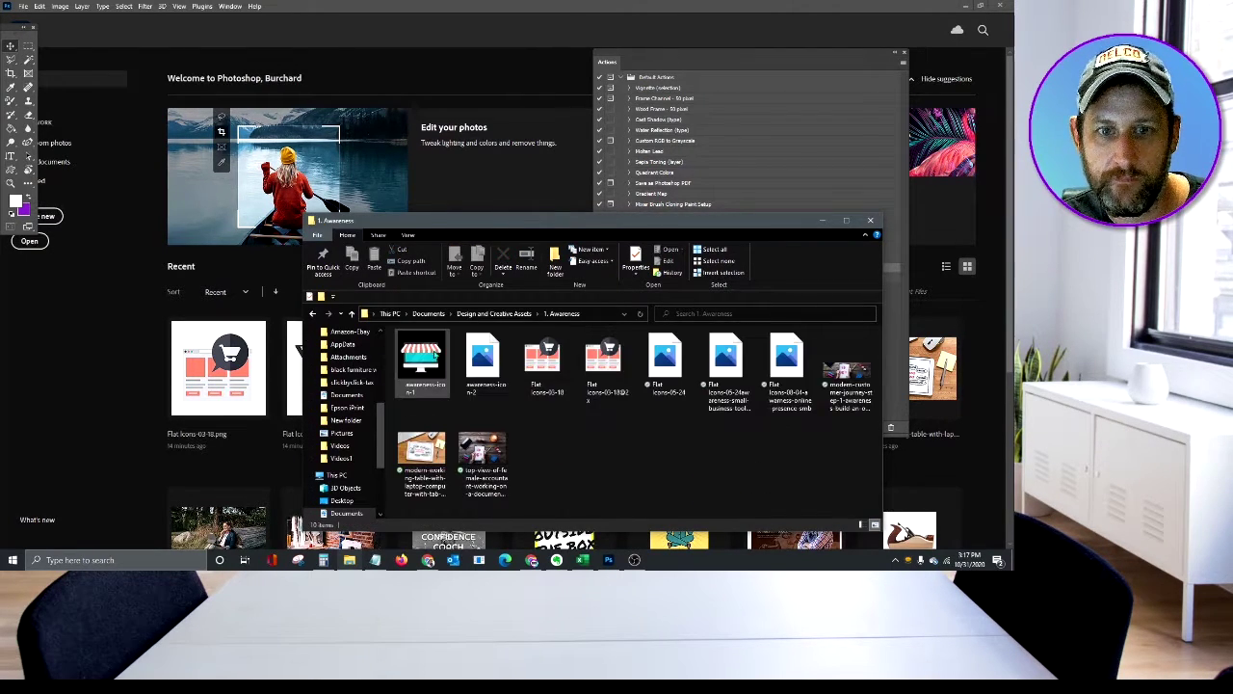